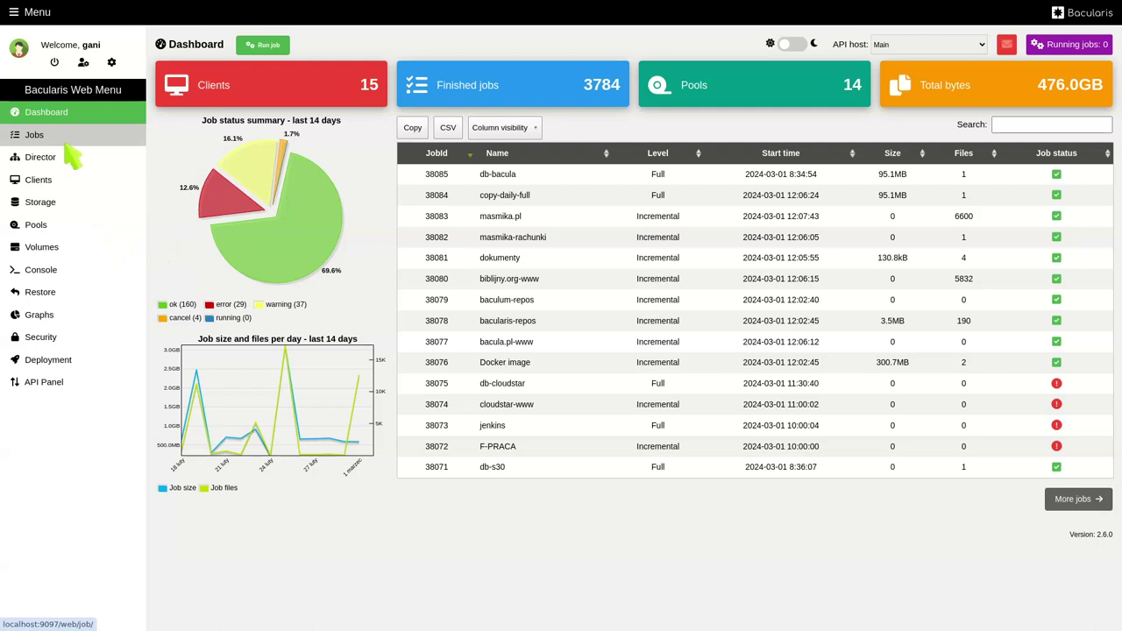
Add a job history data view named "Bacularis Copy" with the description "Copy jobs of Bacularis repositories".
left_click(65, 142)
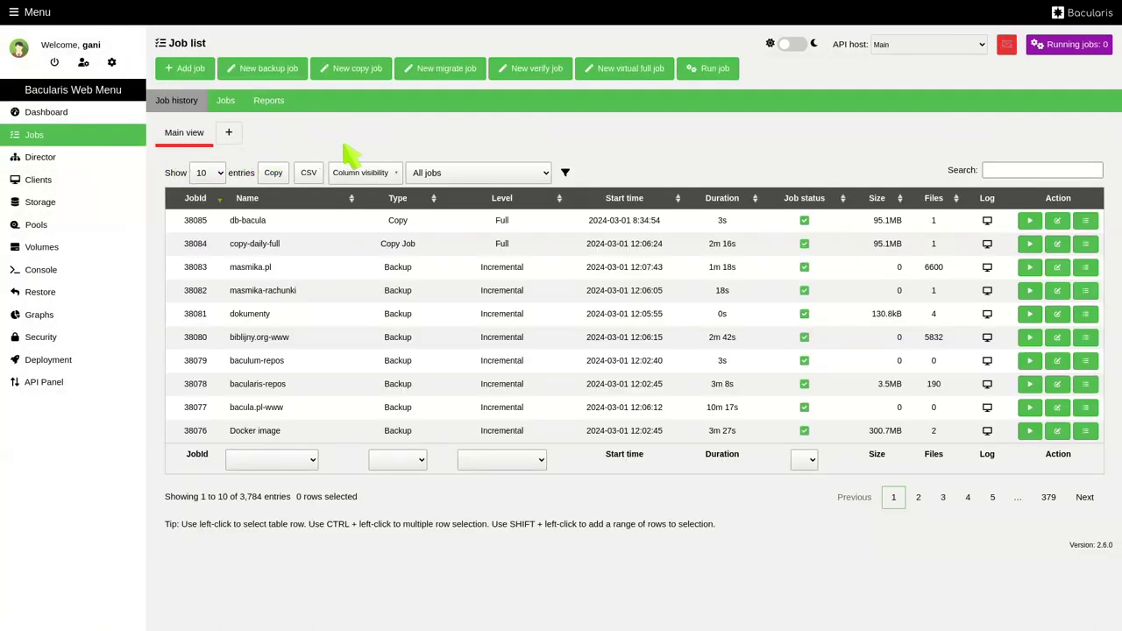
left_click(229, 133)
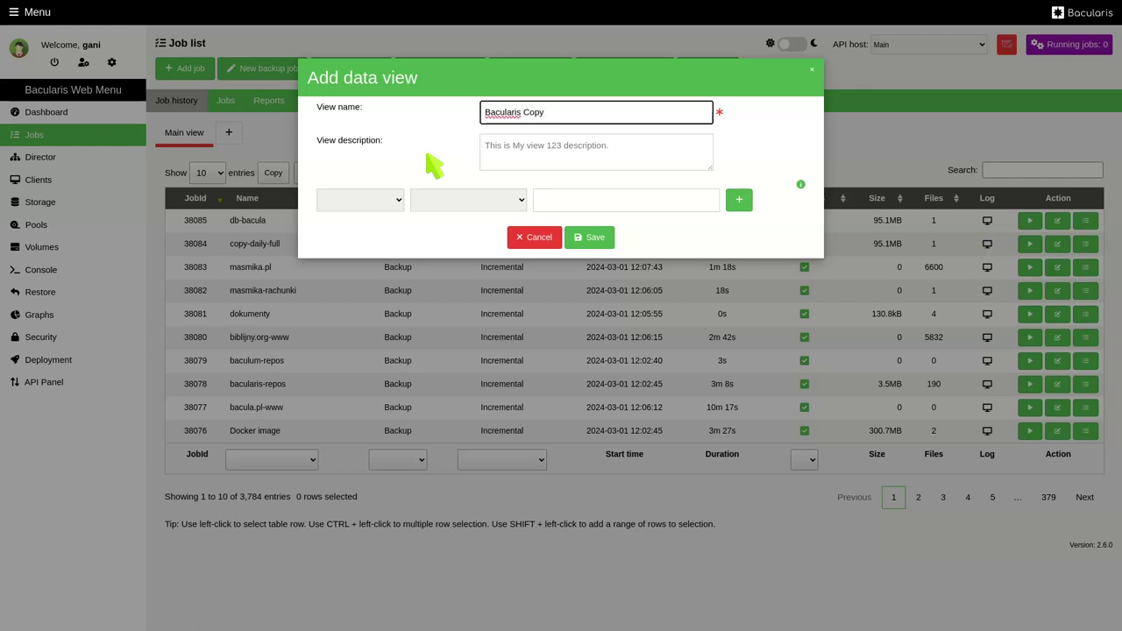
left_click(494, 156)
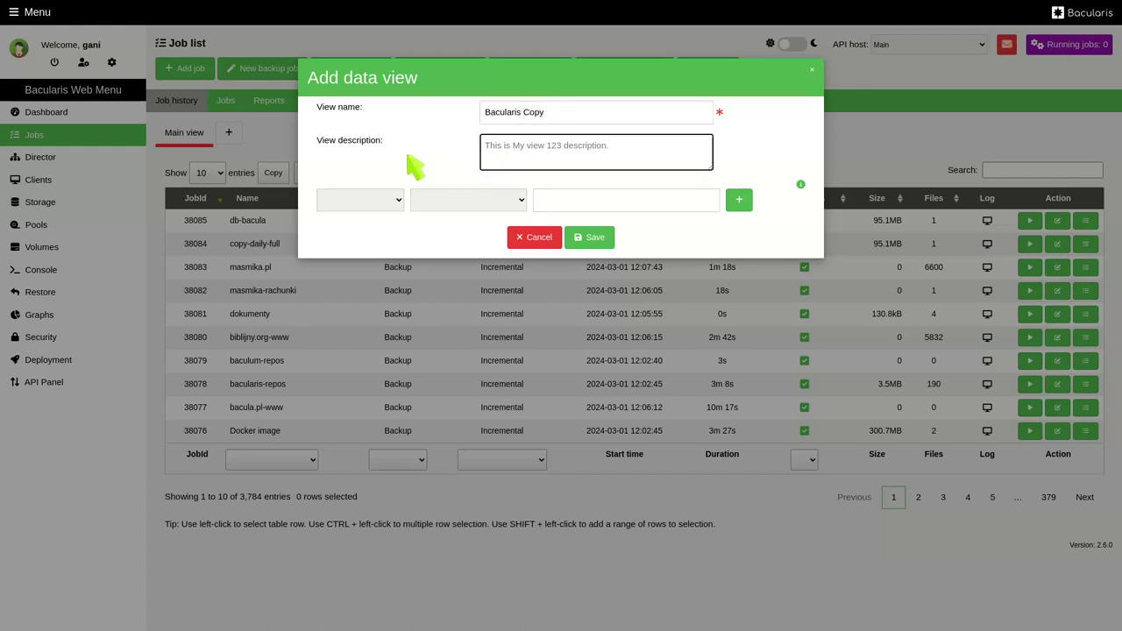
type("Copy jobs of Bacularis reposit")
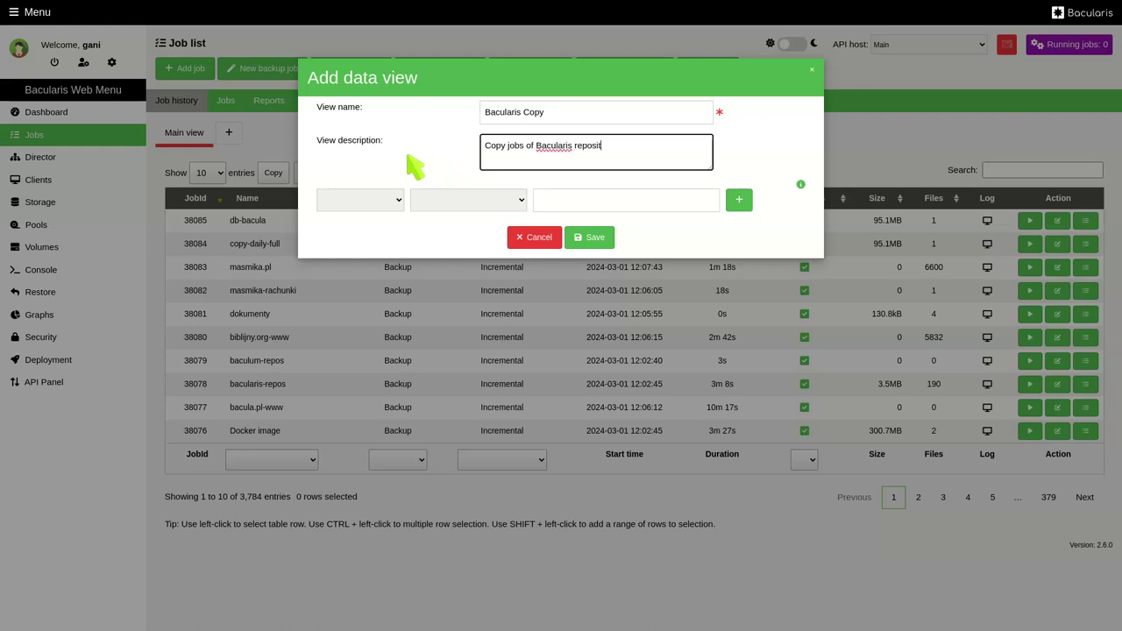
Define the view's first condition as Name equal to bacularis-repos.
left_click(380, 203)
left_click(369, 240)
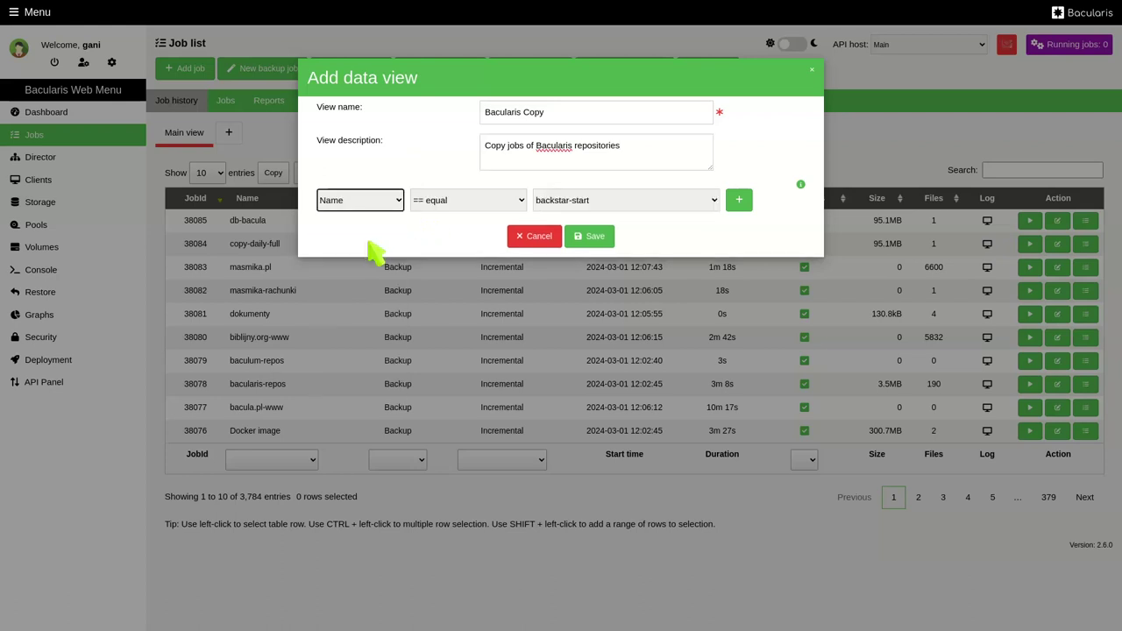
left_click(592, 207)
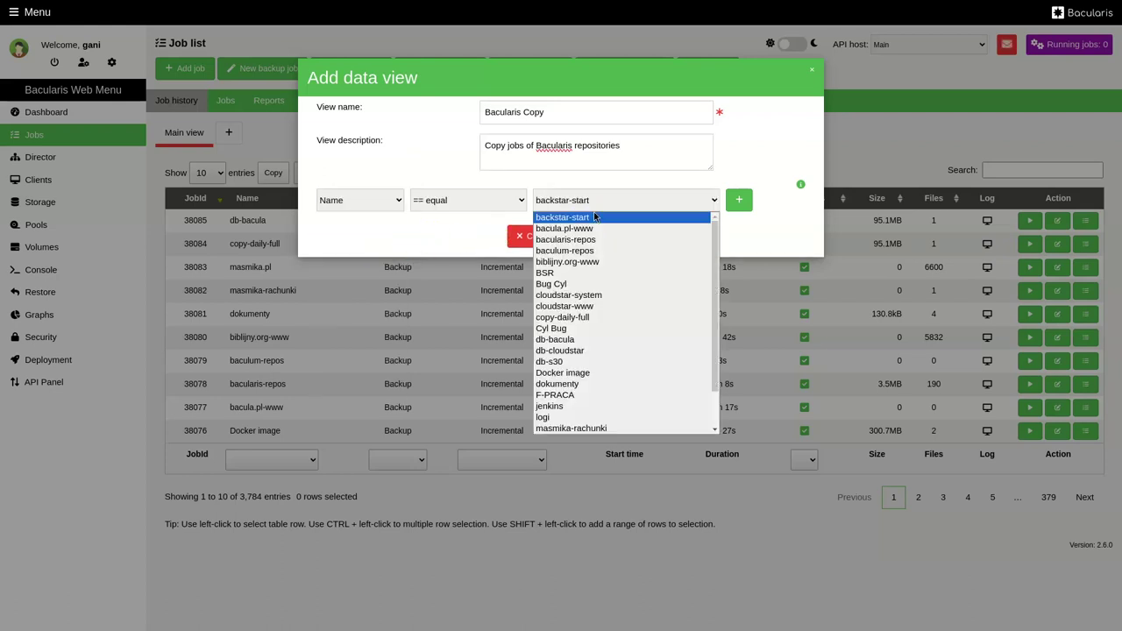
left_click(599, 244)
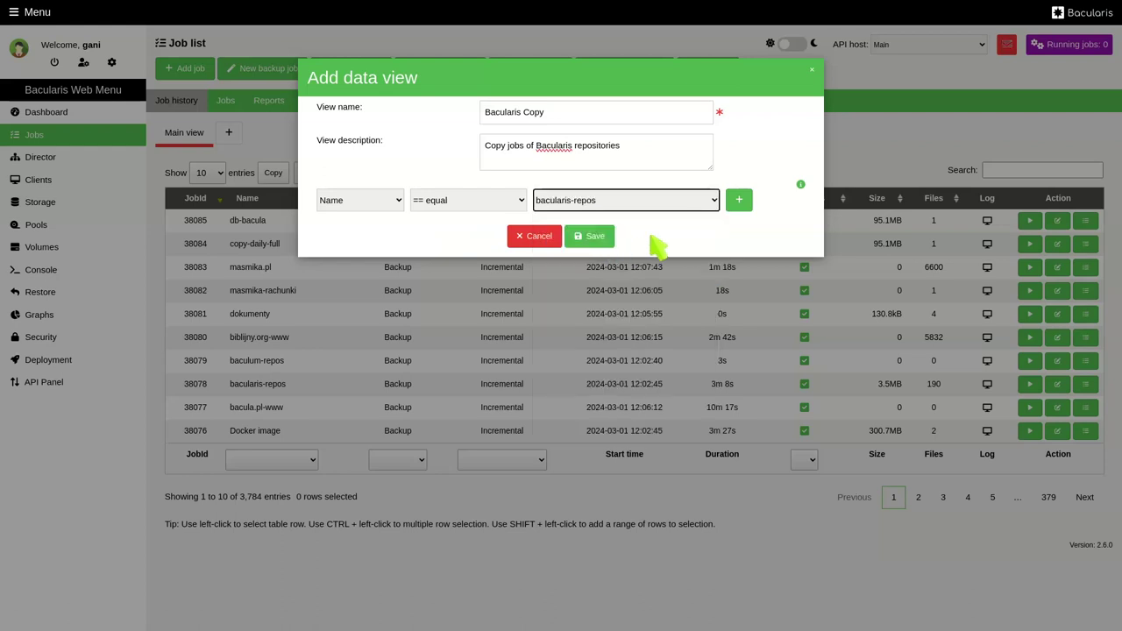
Add a second condition, Type equal to Copy, and save the new data view.
left_click(745, 206)
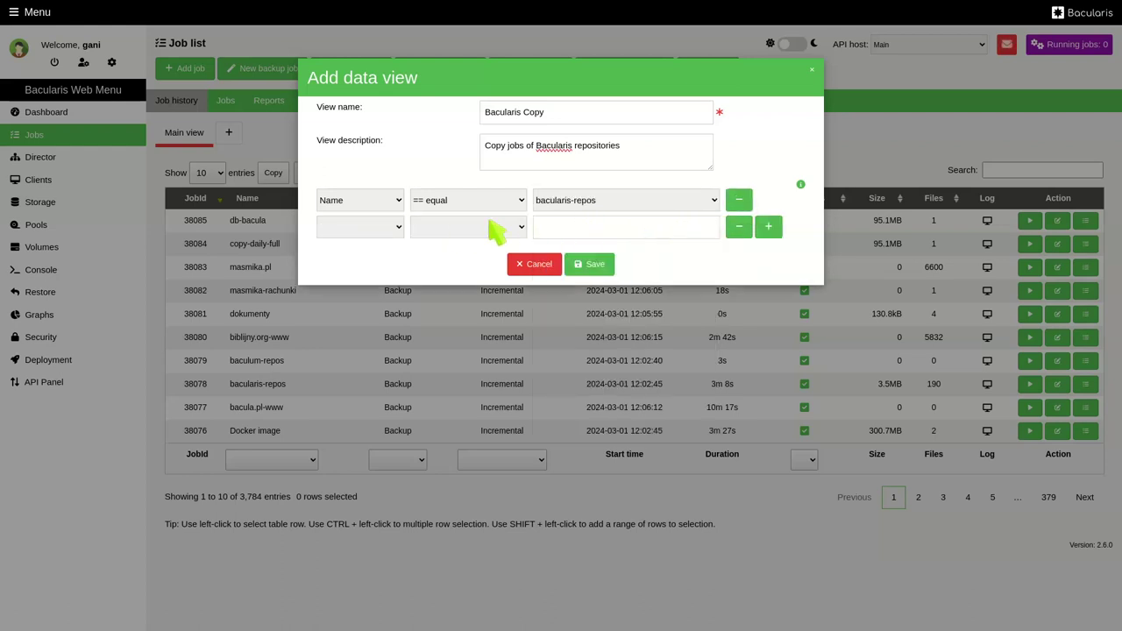
left_click(382, 232)
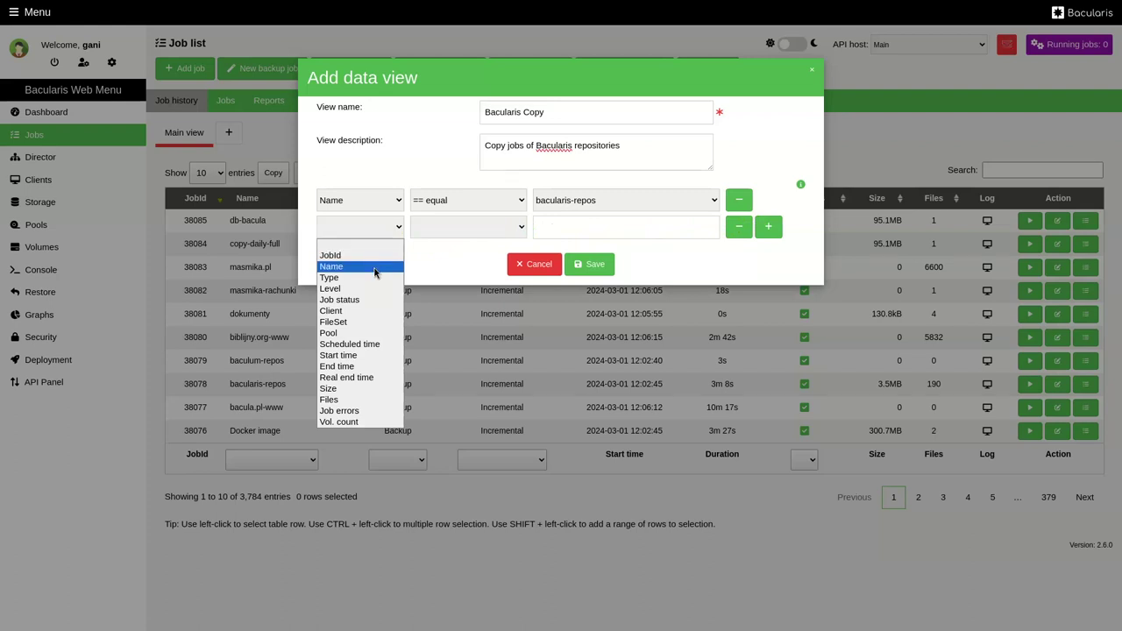
left_click(372, 278)
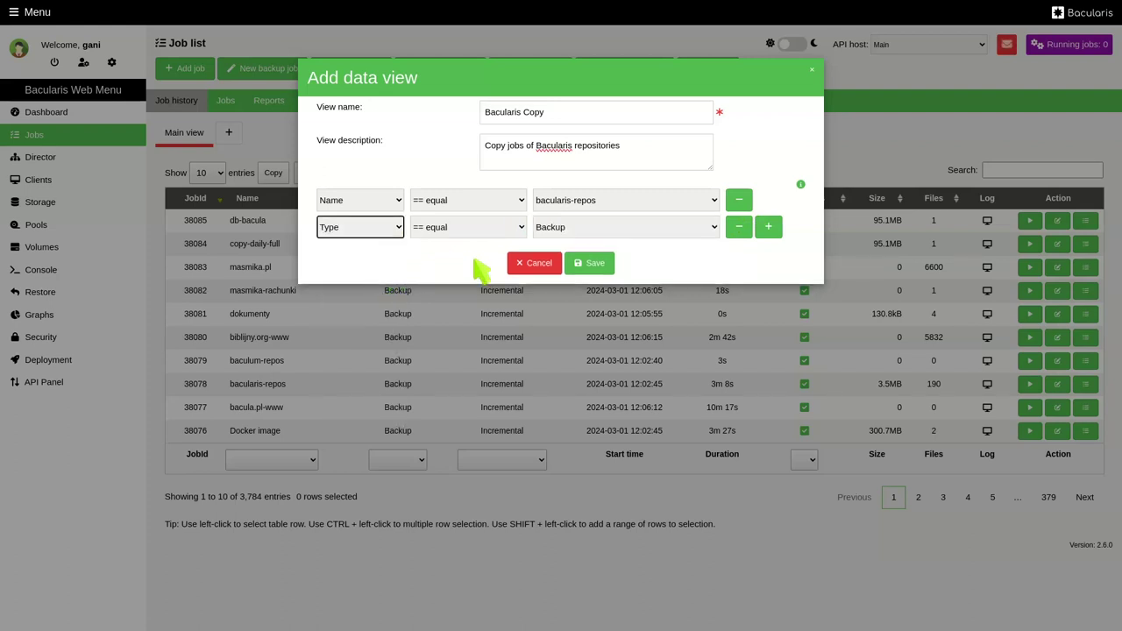
left_click(585, 231)
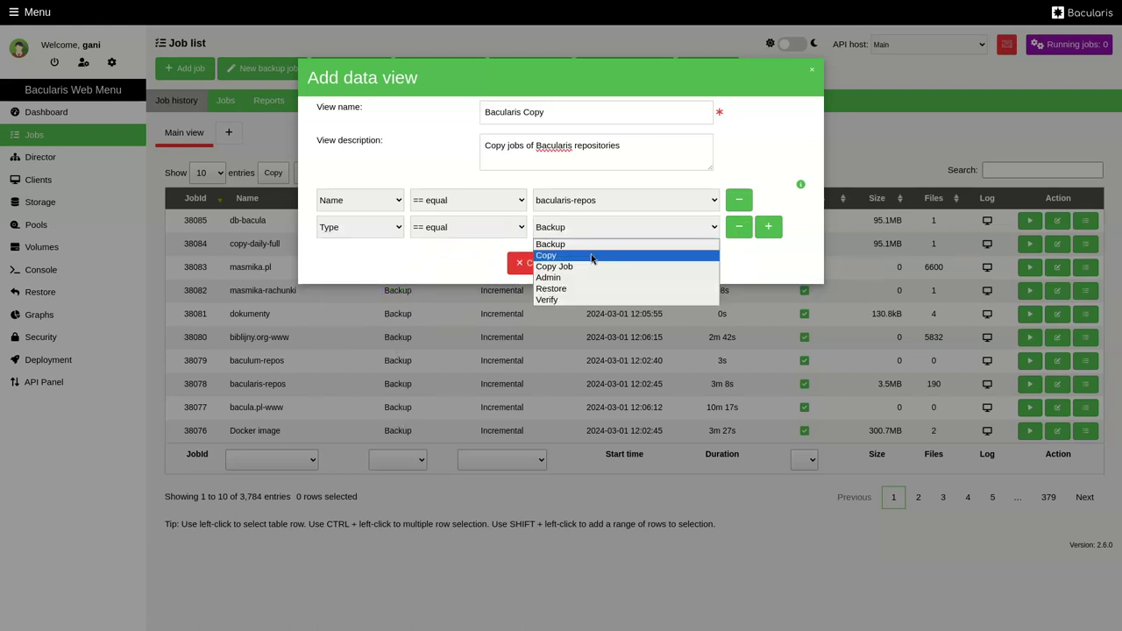
left_click(591, 256)
left_click(601, 265)
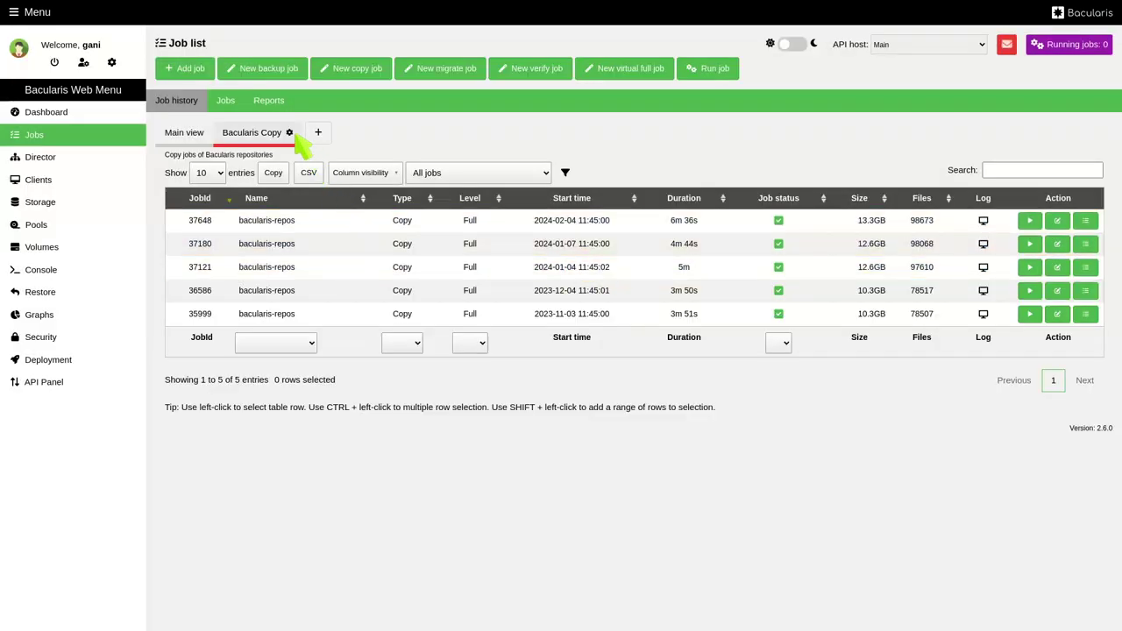
Add a Type equal to Backup condition to the Bacularis Copy view, save it, and check the job type filter.
left_click(290, 133)
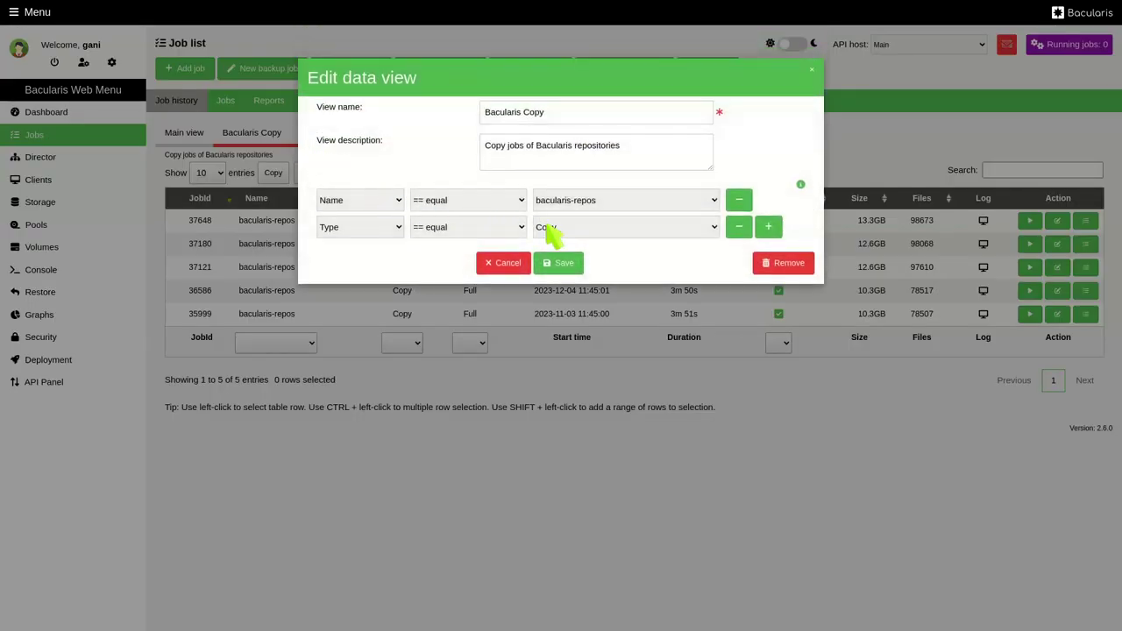
left_click(767, 230)
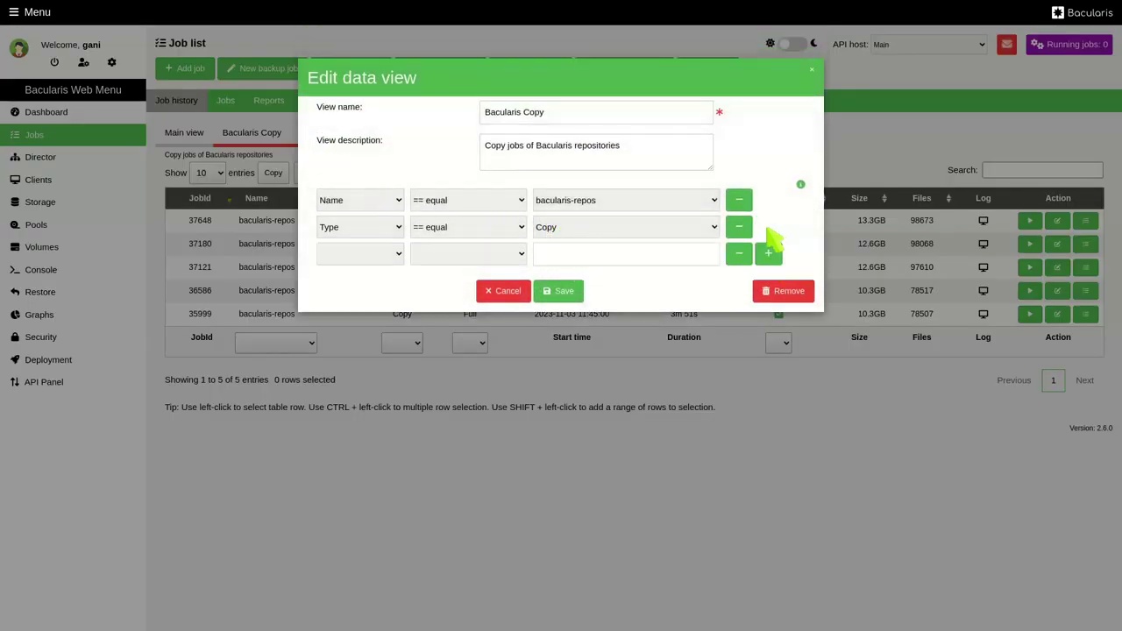
left_click(361, 255)
left_click(351, 304)
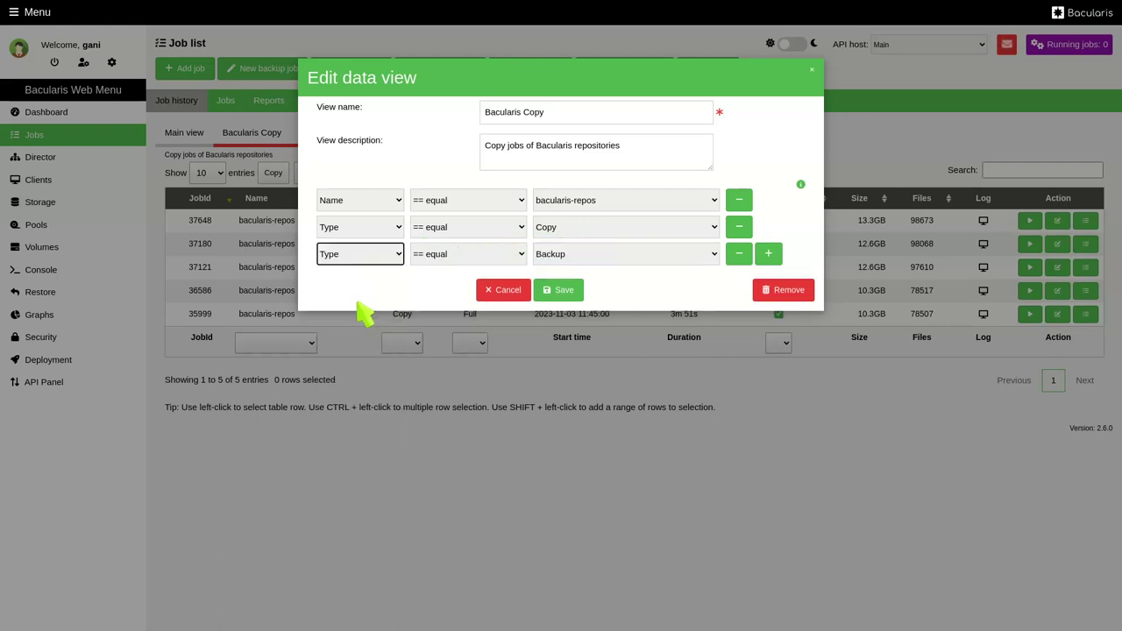
left_click(563, 290)
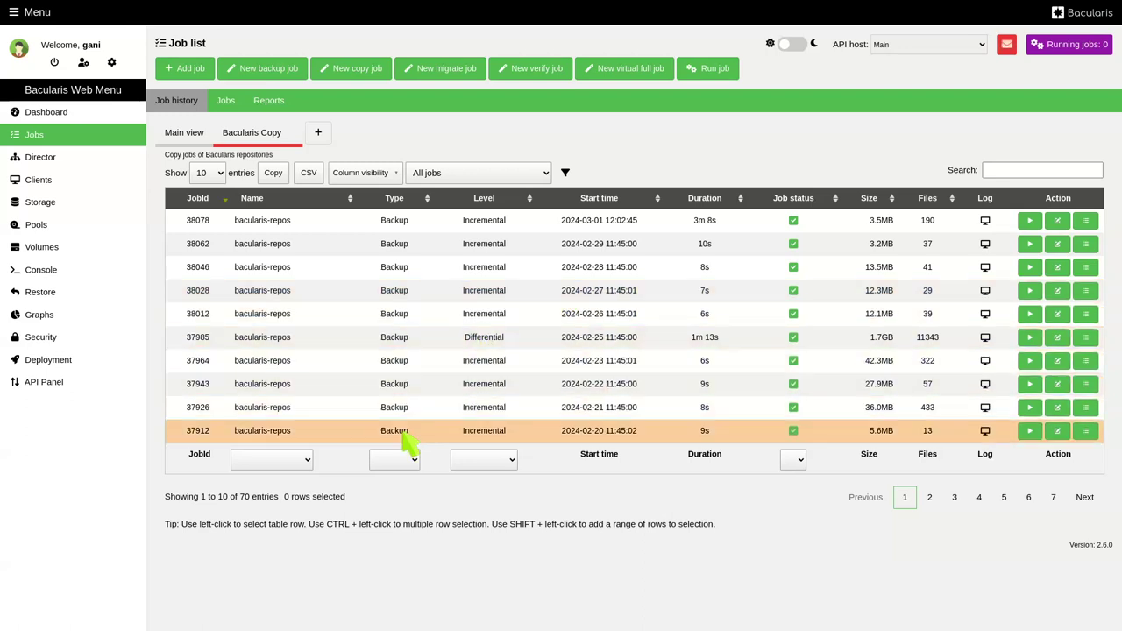
left_click(391, 459)
left_click(391, 459)
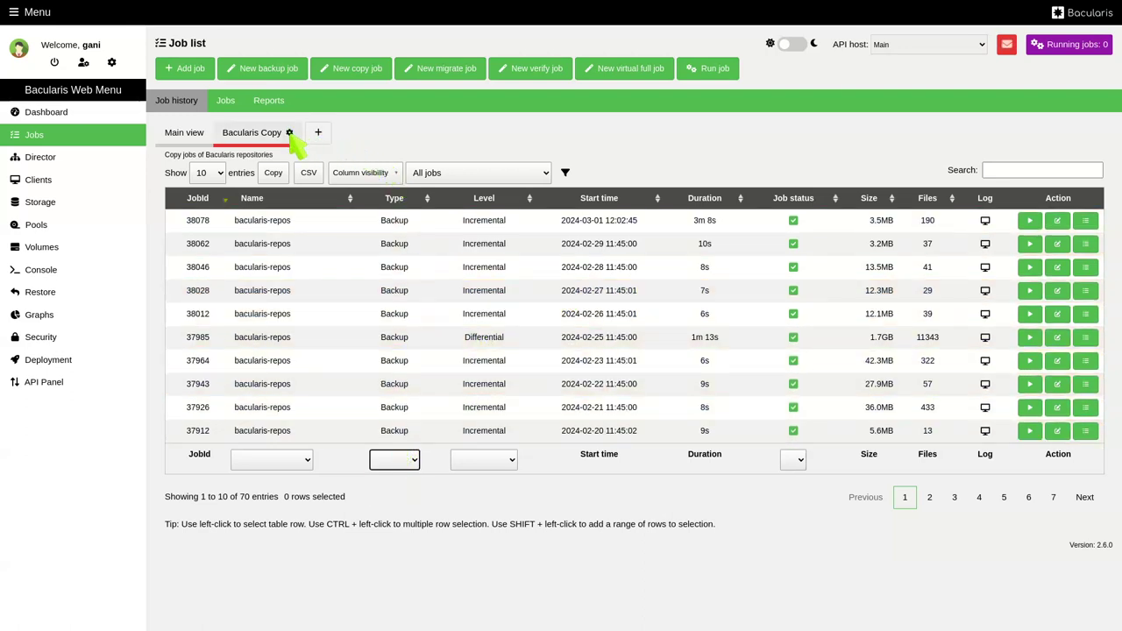
Add a Level equal to Full condition to the Bacularis Copy view, save it, and compare the result with the main view.
left_click(289, 133)
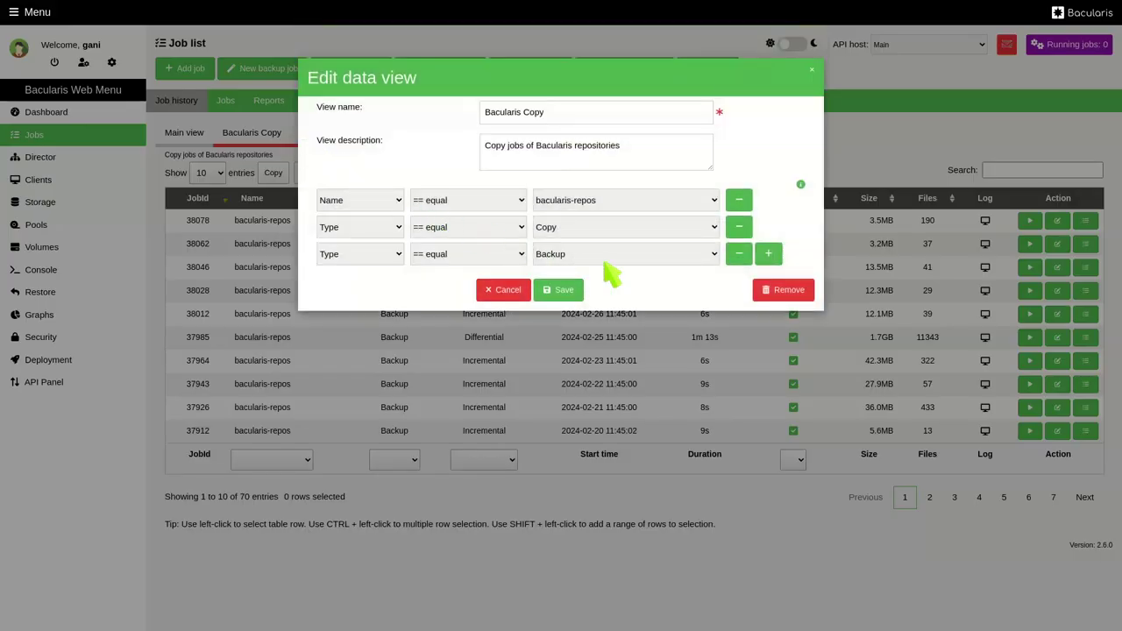
left_click(768, 253)
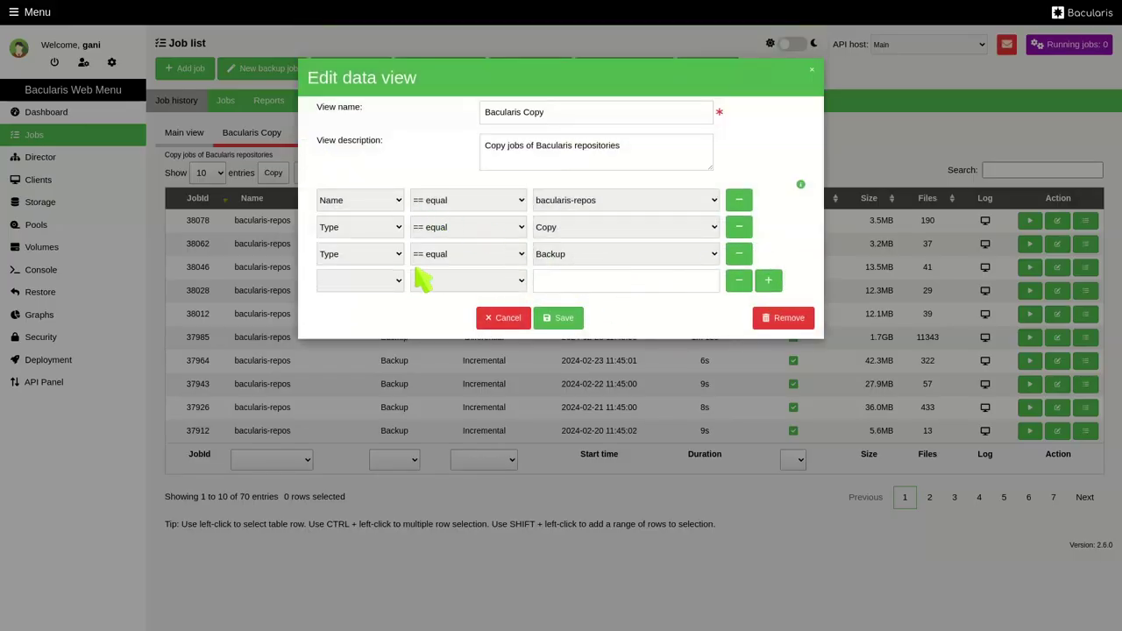
left_click(369, 282)
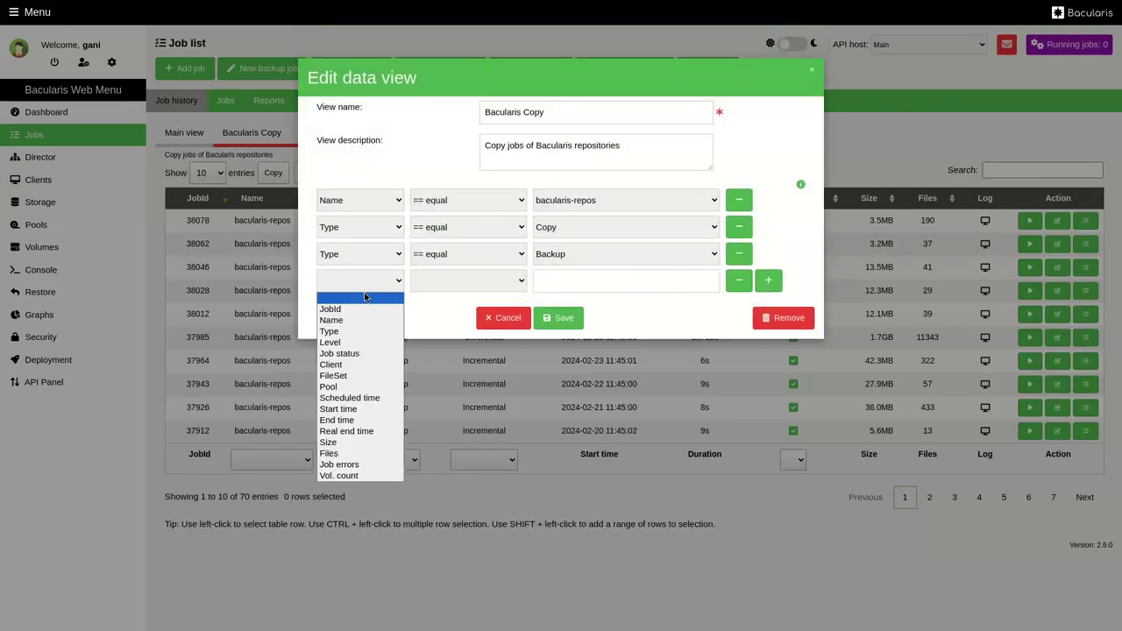
left_click(363, 342)
left_click(553, 283)
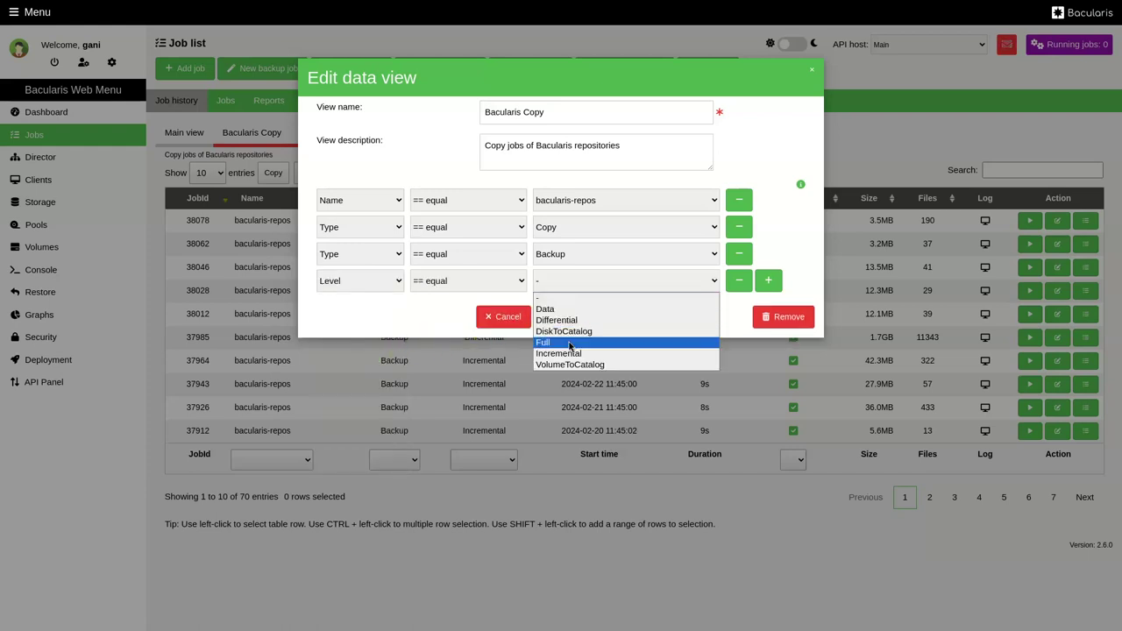
left_click(570, 342)
left_click(568, 320)
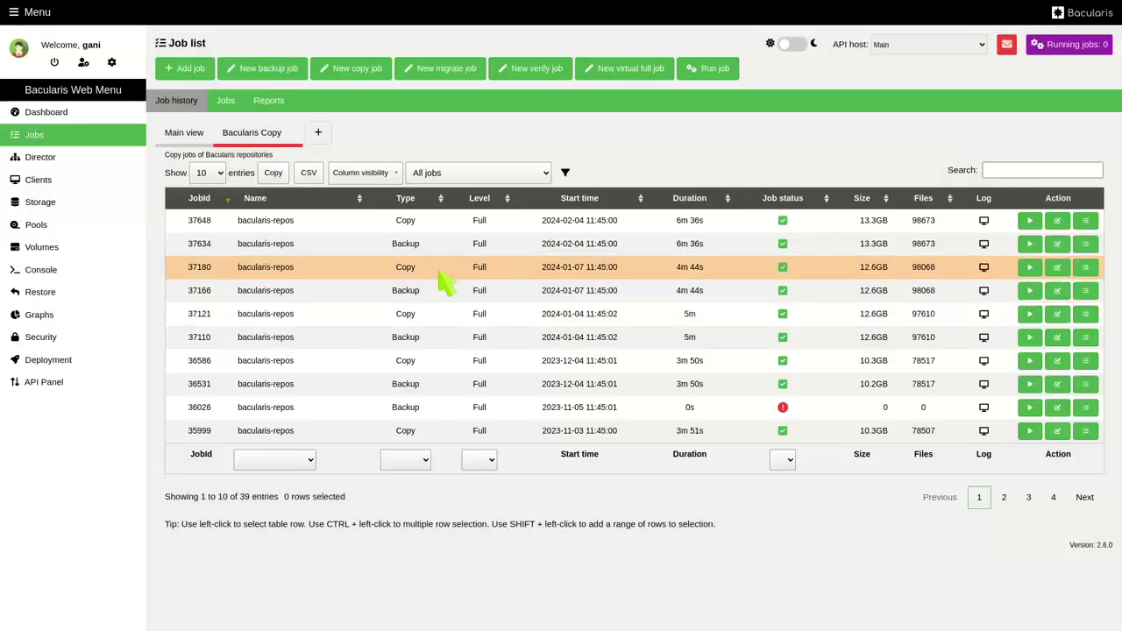
left_click(189, 136)
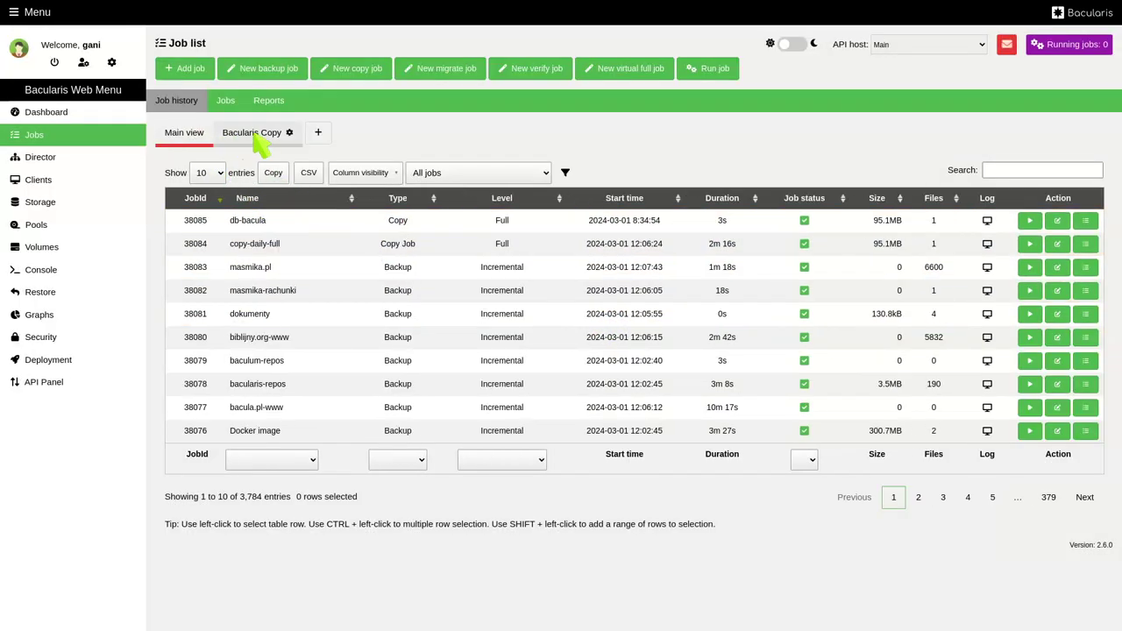
left_click(258, 139)
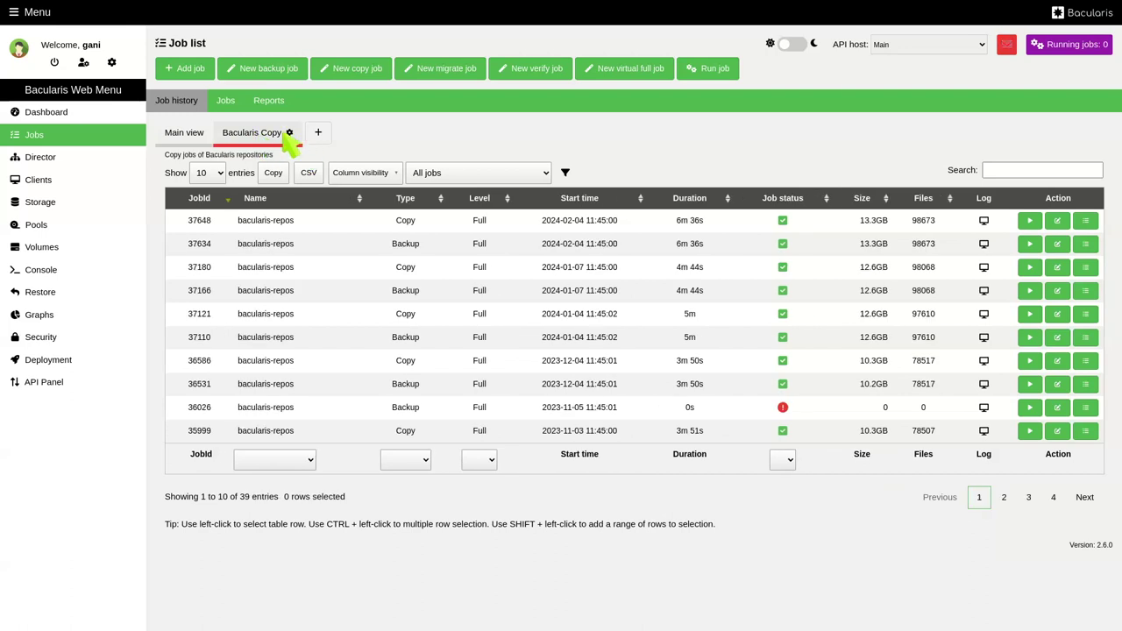
Add a Start time condition with the greater than operator to the Bacularis Copy view.
left_click(289, 132)
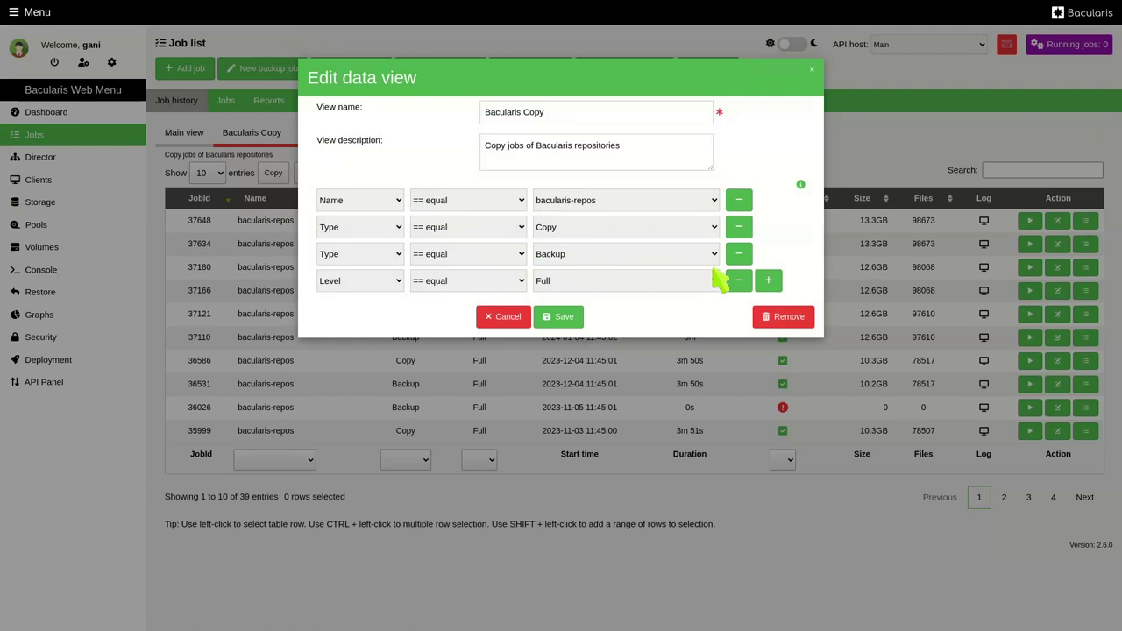
left_click(768, 280)
left_click(371, 307)
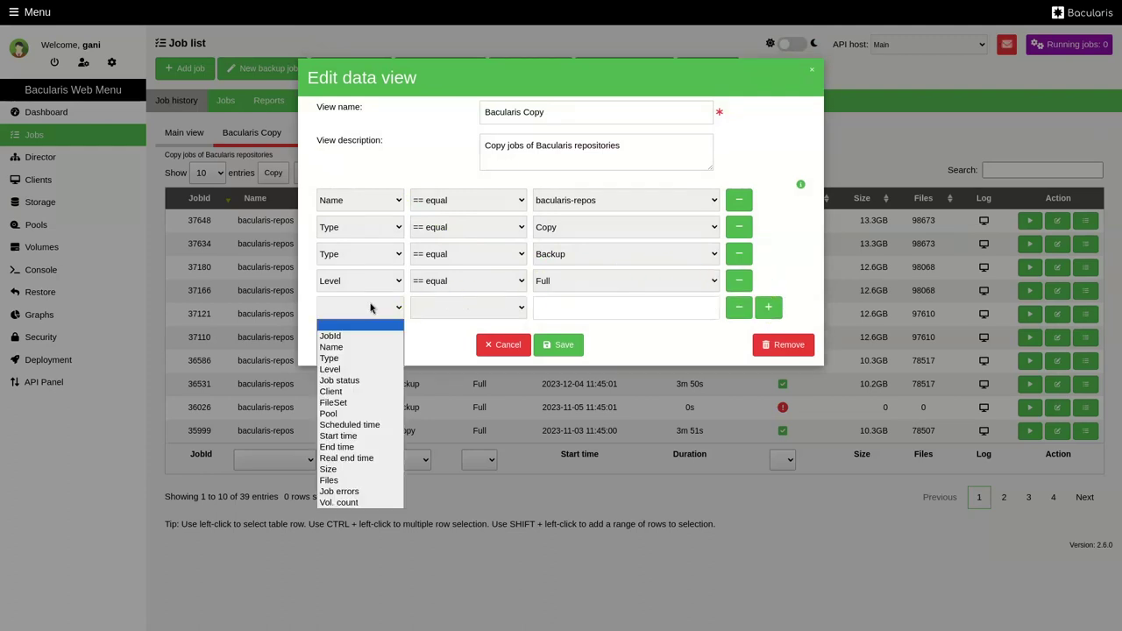
left_click(369, 447)
left_click(450, 309)
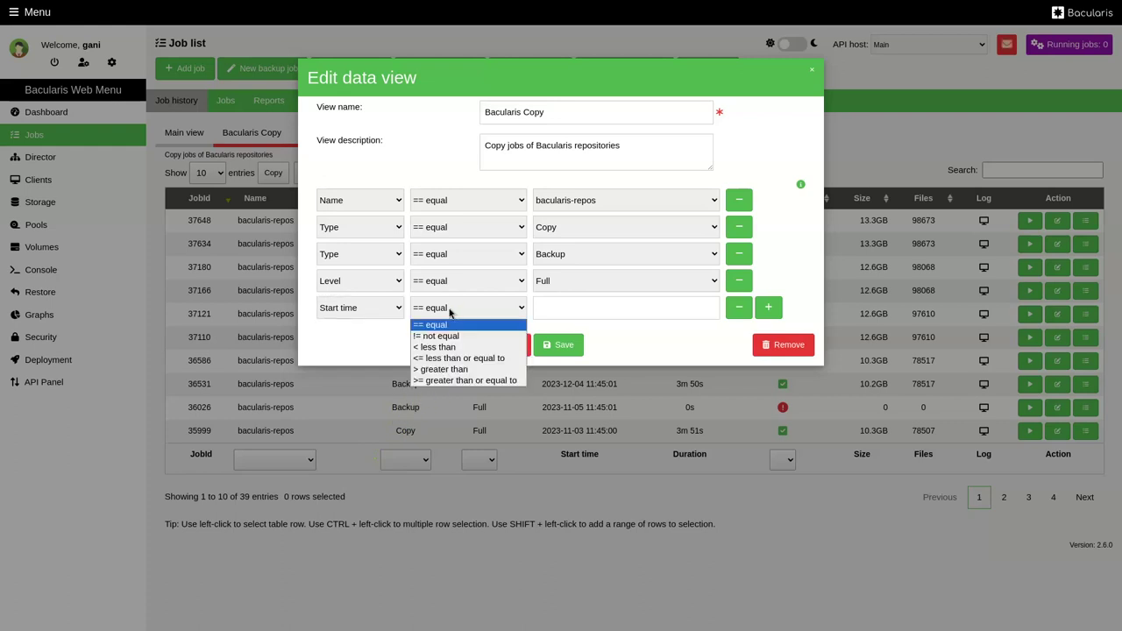
left_click(454, 372)
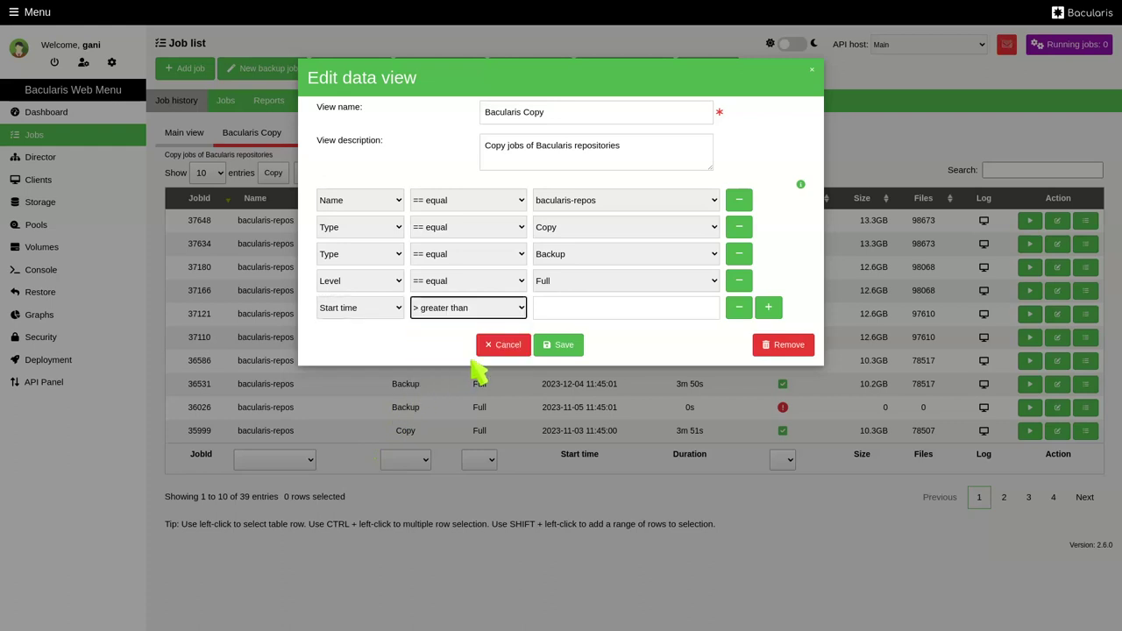
Set the Start time condition's value to 2023-12-01 0:00:00 and save the view.
left_click(587, 309)
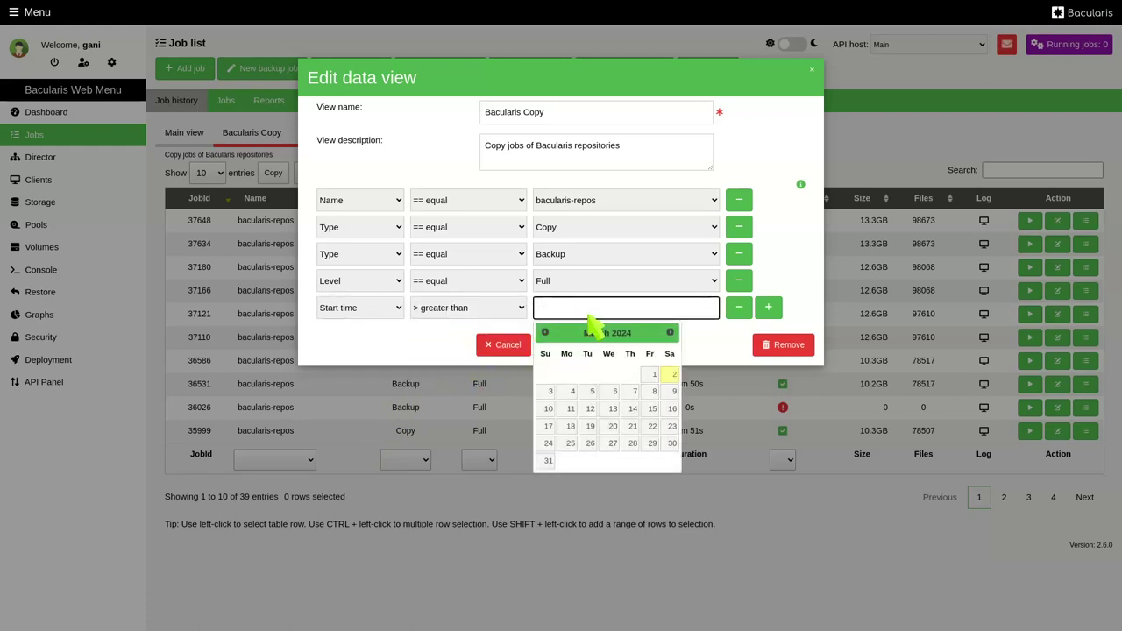
left_click(544, 332)
left_click(544, 332)
left_click(545, 332)
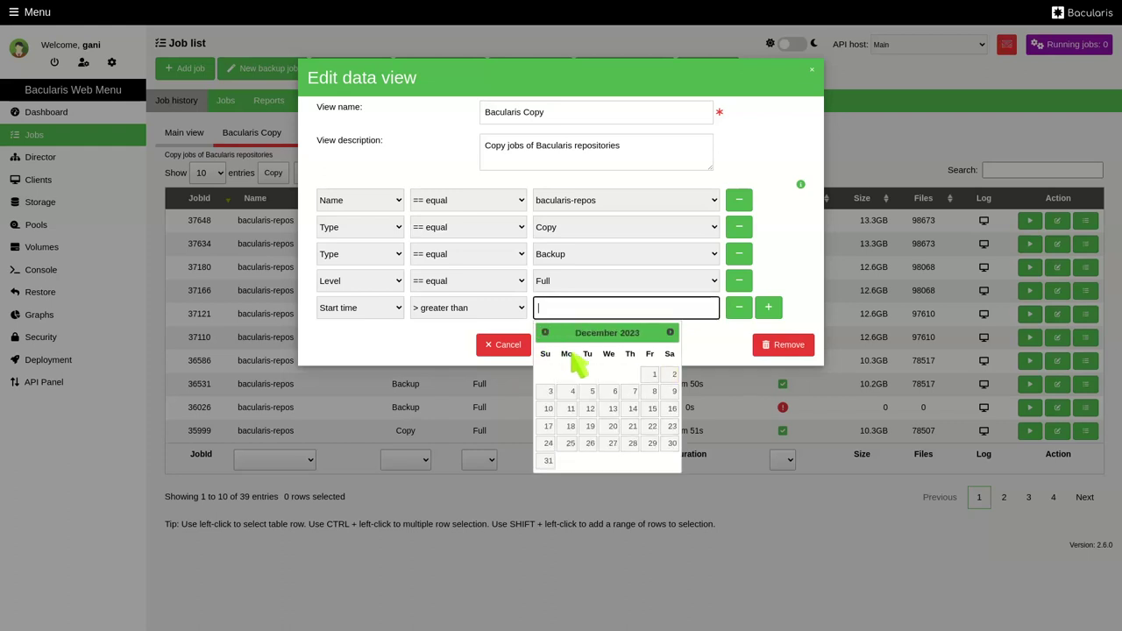
left_click(653, 374)
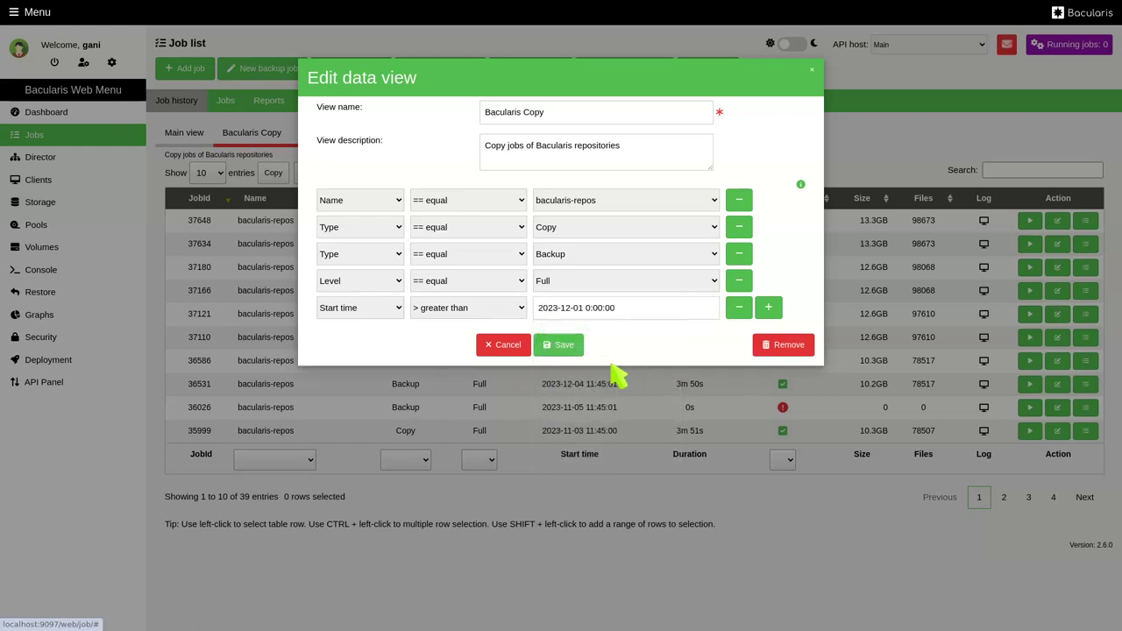
left_click(566, 344)
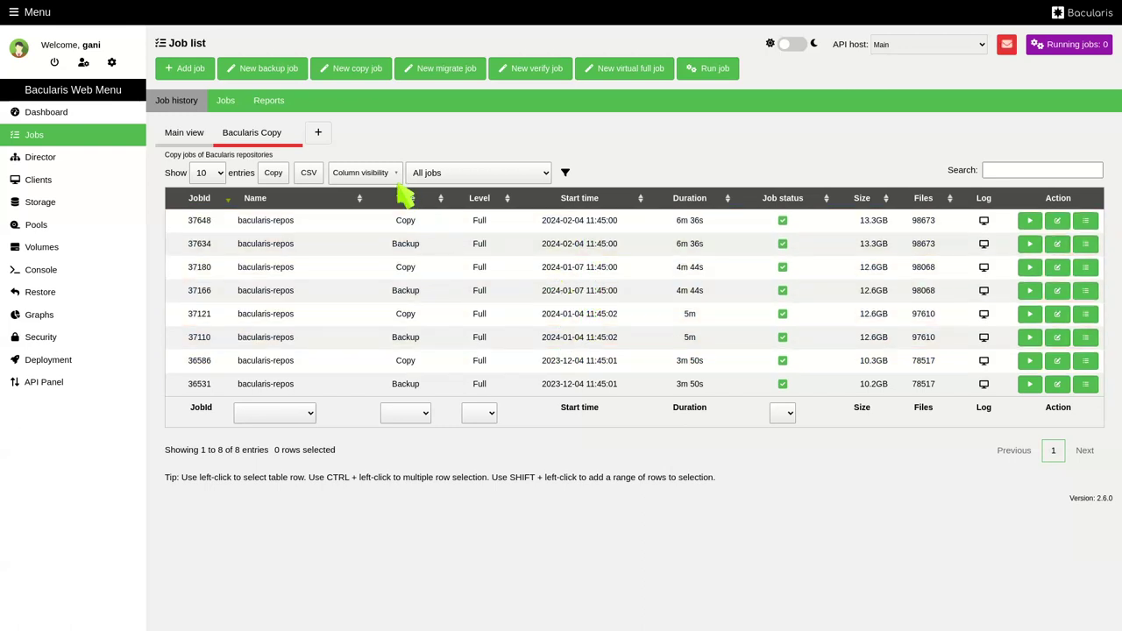
Create and save a job history data view named Errors with the condition Job status equal to Terminated in Error.
left_click(319, 133)
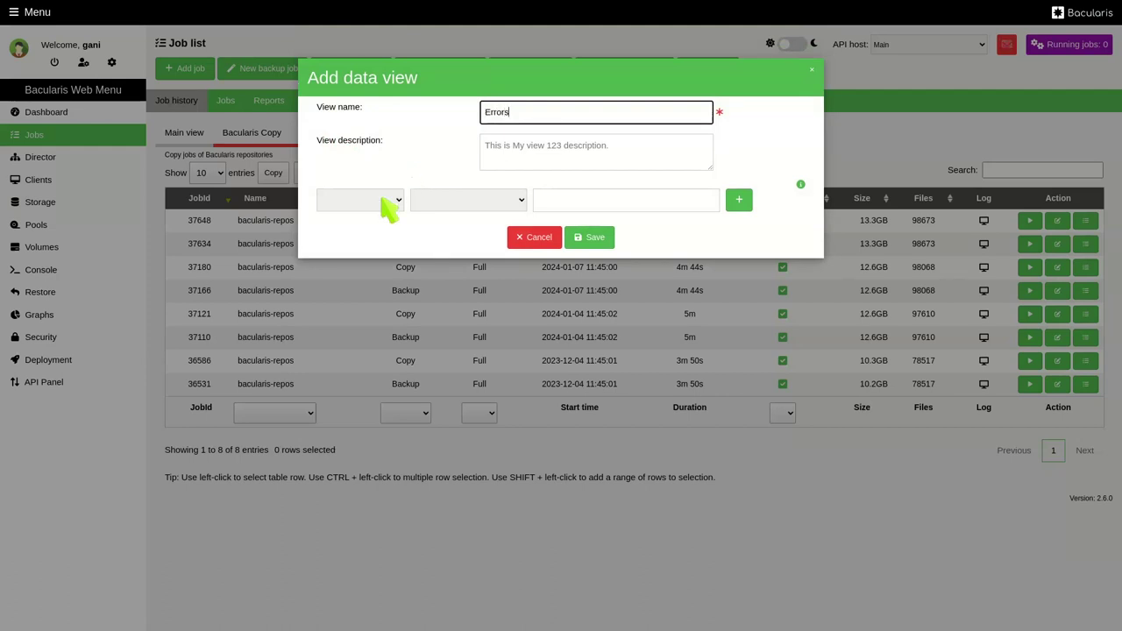
left_click(386, 201)
left_click(375, 274)
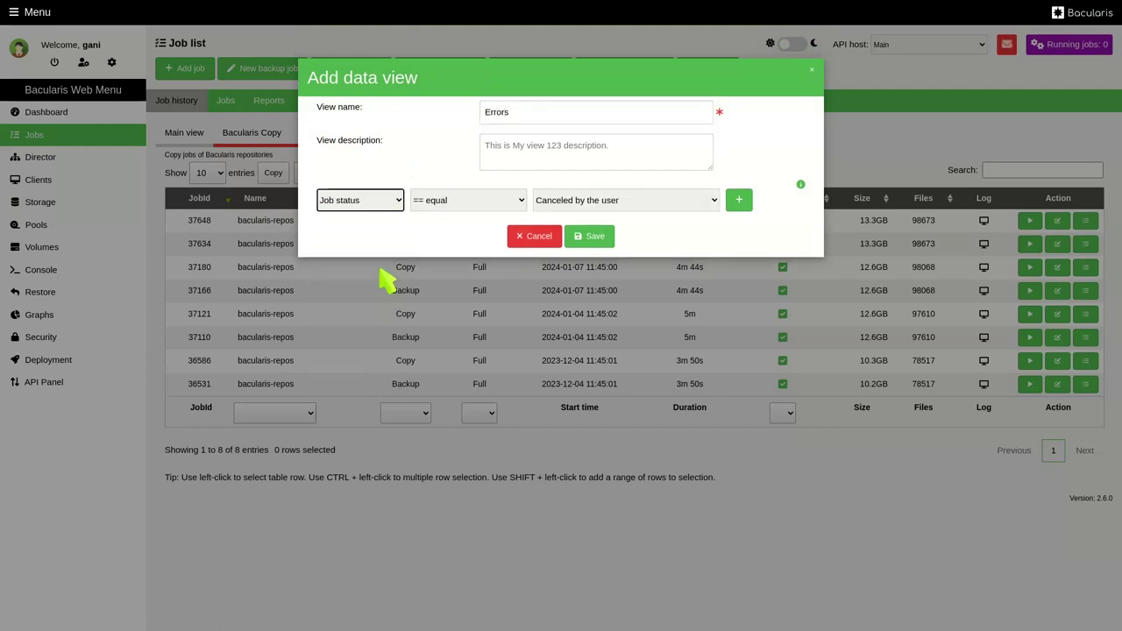
left_click(590, 209)
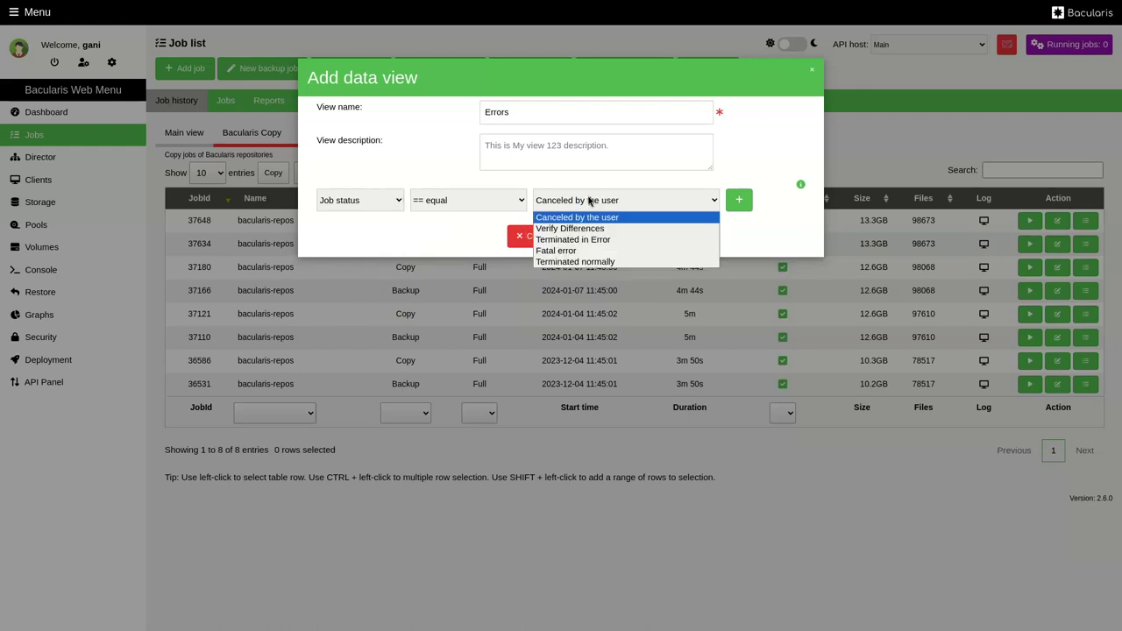
left_click(591, 241)
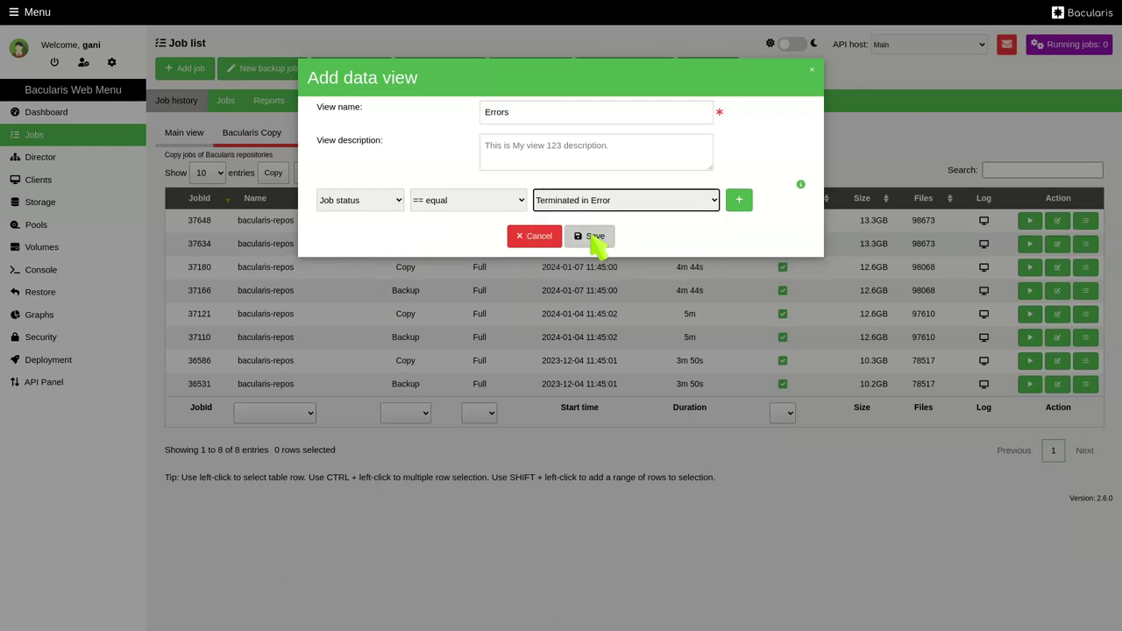
left_click(594, 244)
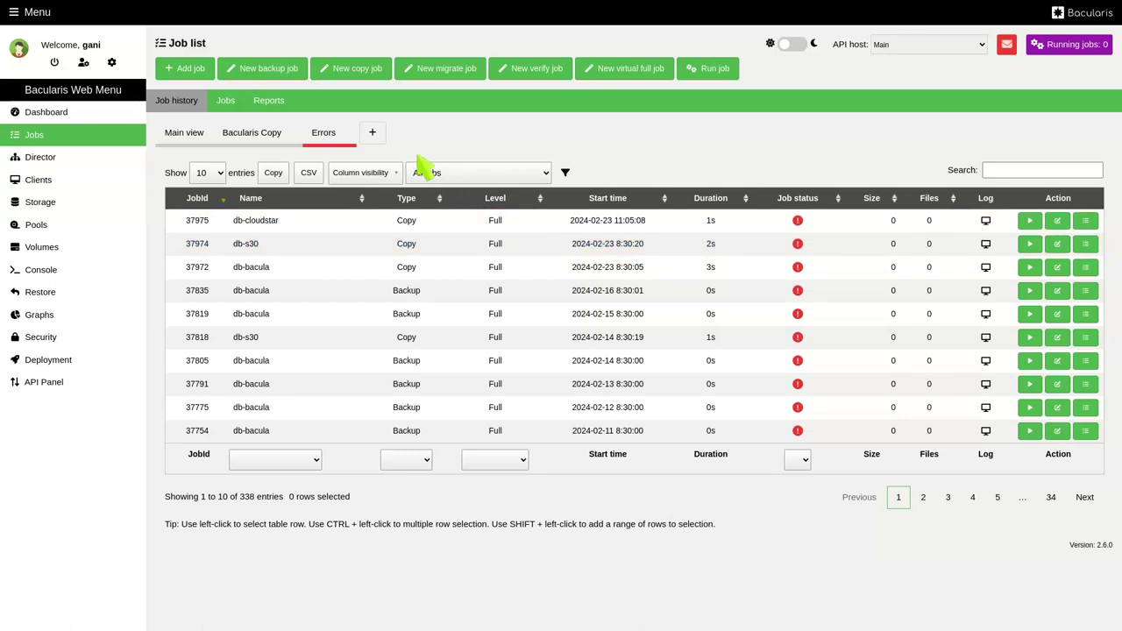
Start a new data view named Server room A with a Name condition matching the regular expression ^bac.+.
left_click(371, 133)
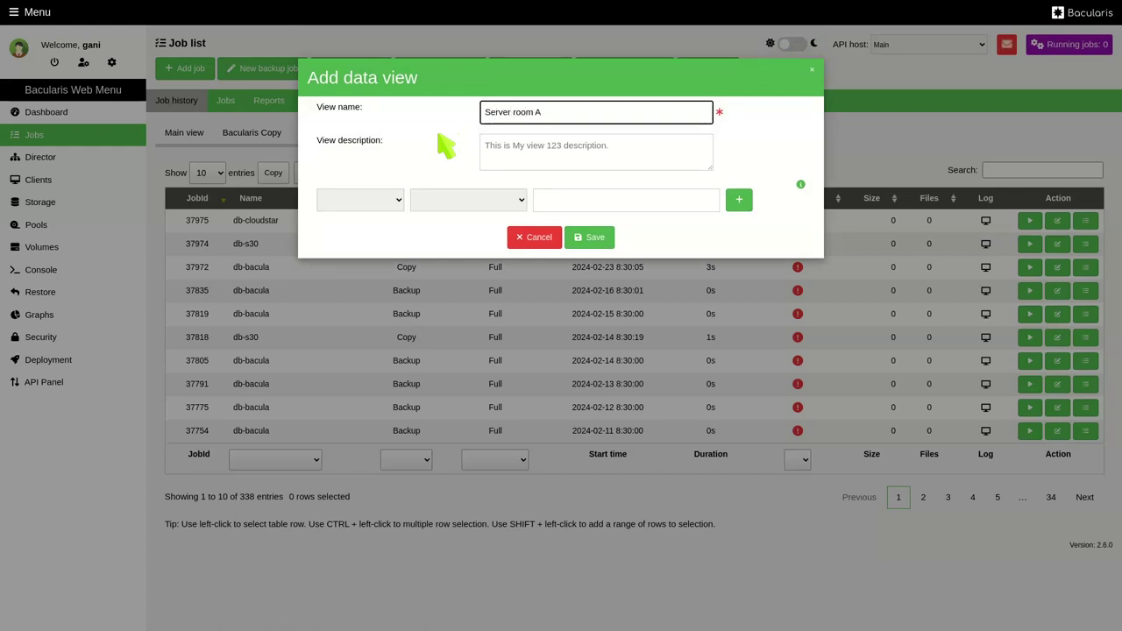
left_click(379, 199)
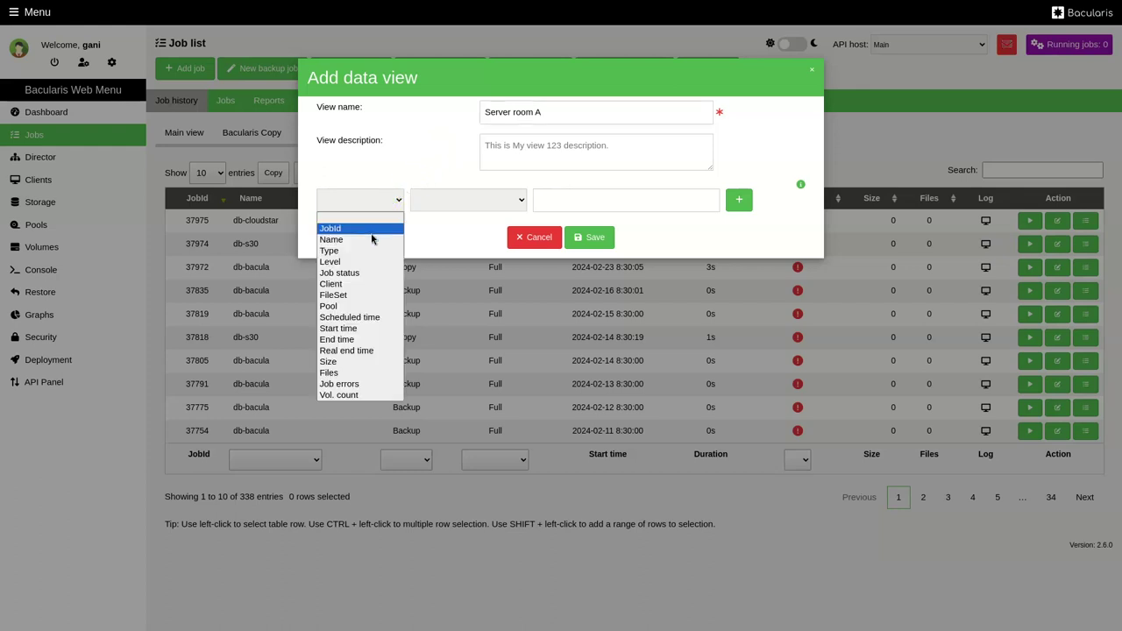
left_click(371, 239)
left_click(464, 204)
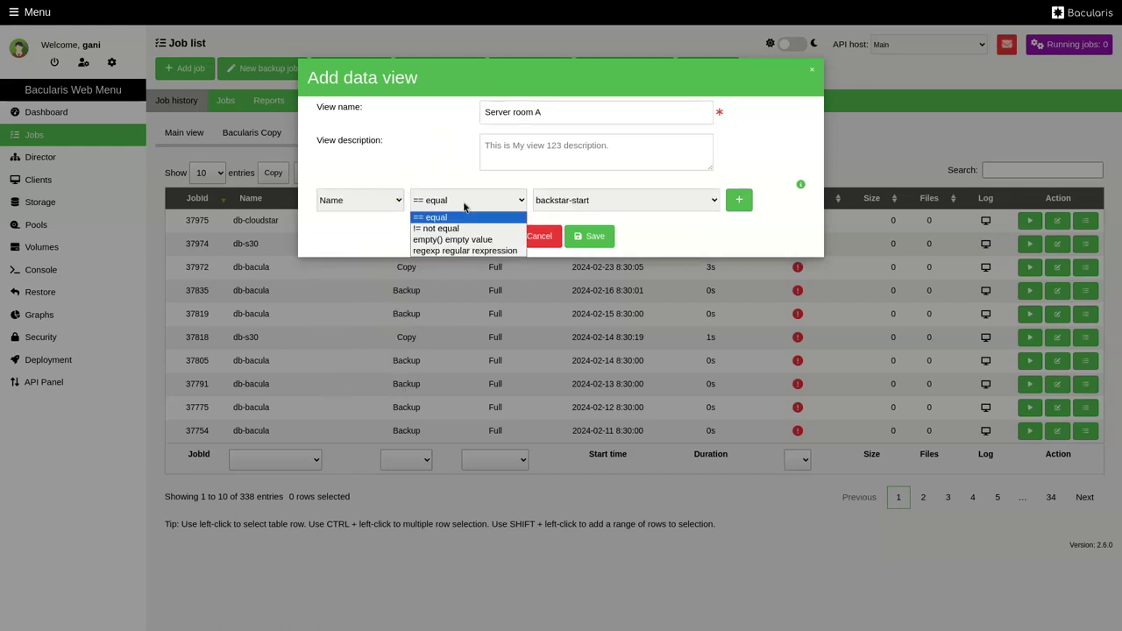
left_click(474, 251)
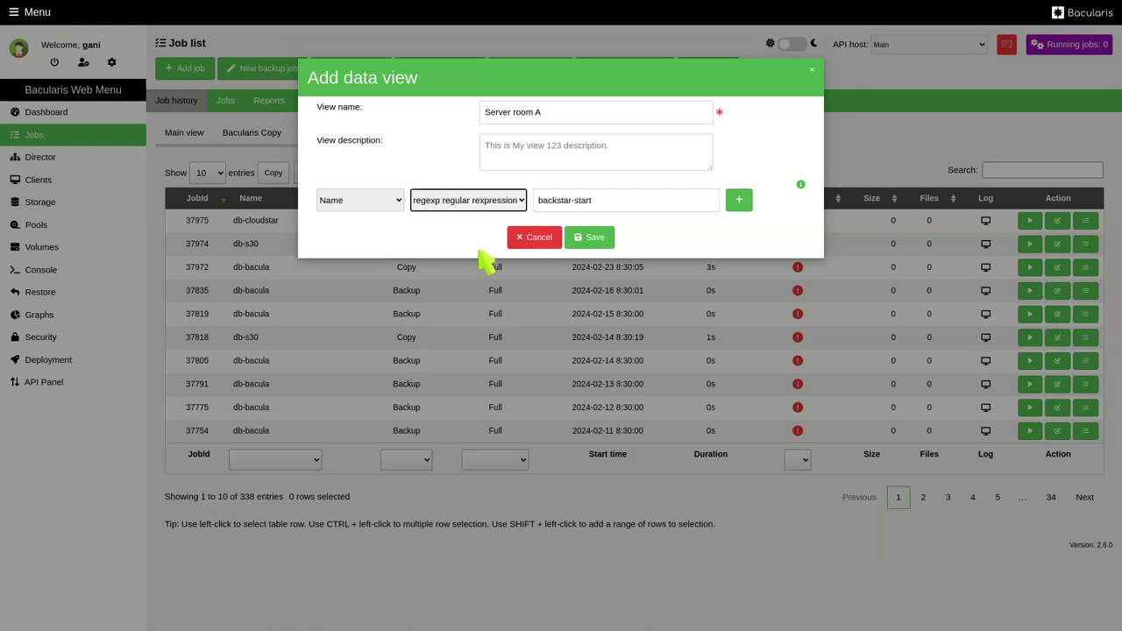
left_click(604, 198)
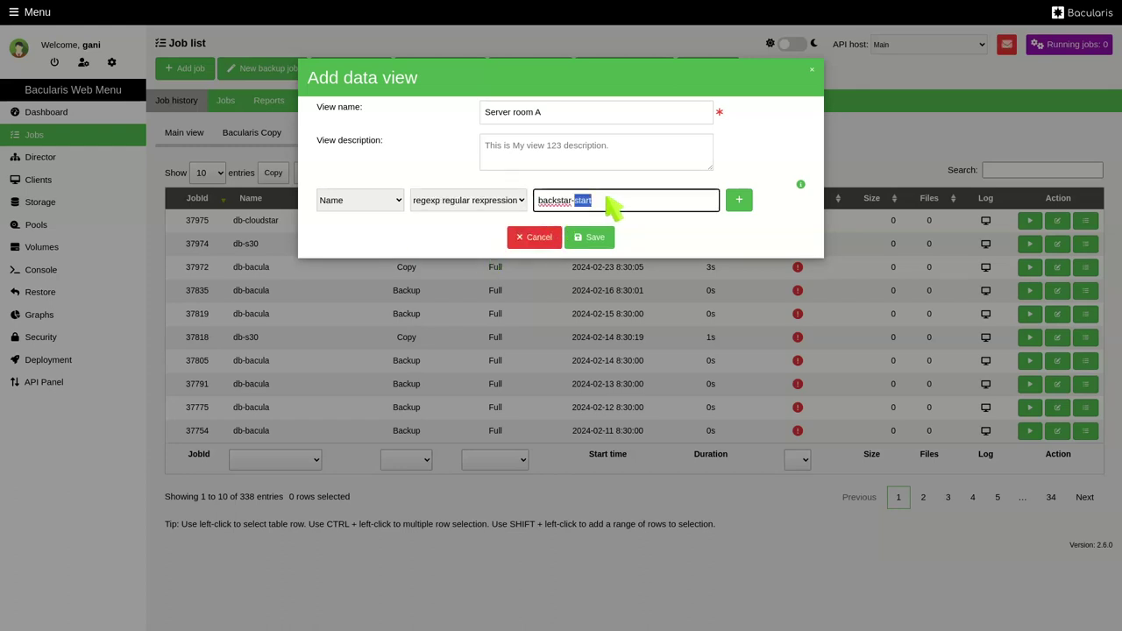
left_click(611, 206)
key("BackSpace")
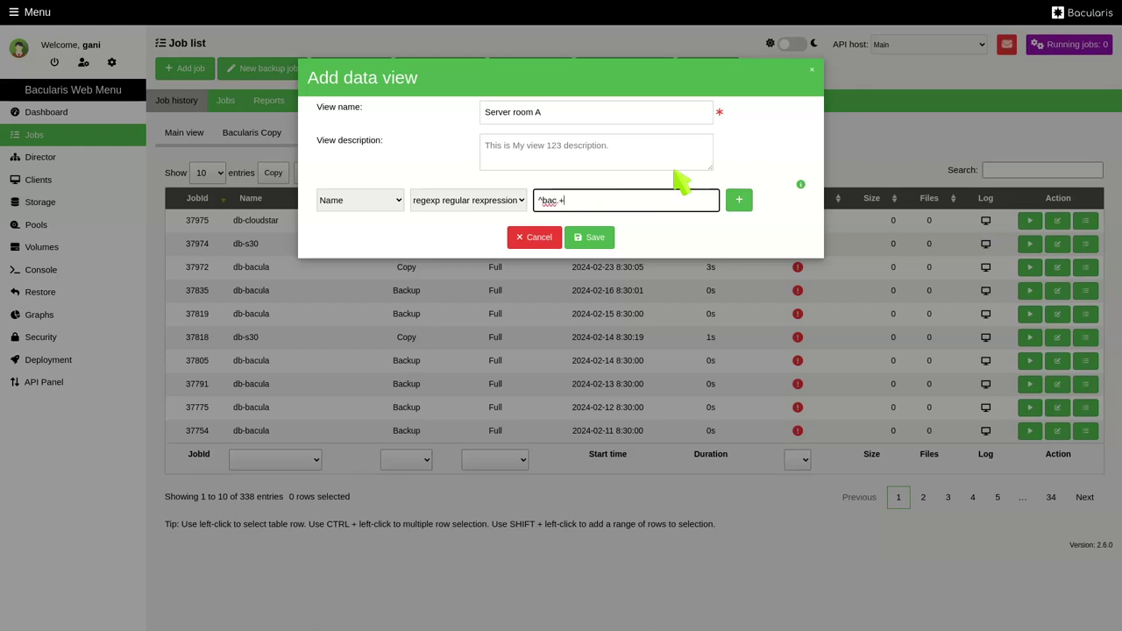
Add a Client equal to darkstar-fd condition to the Server room A view and save it.
left_click(739, 203)
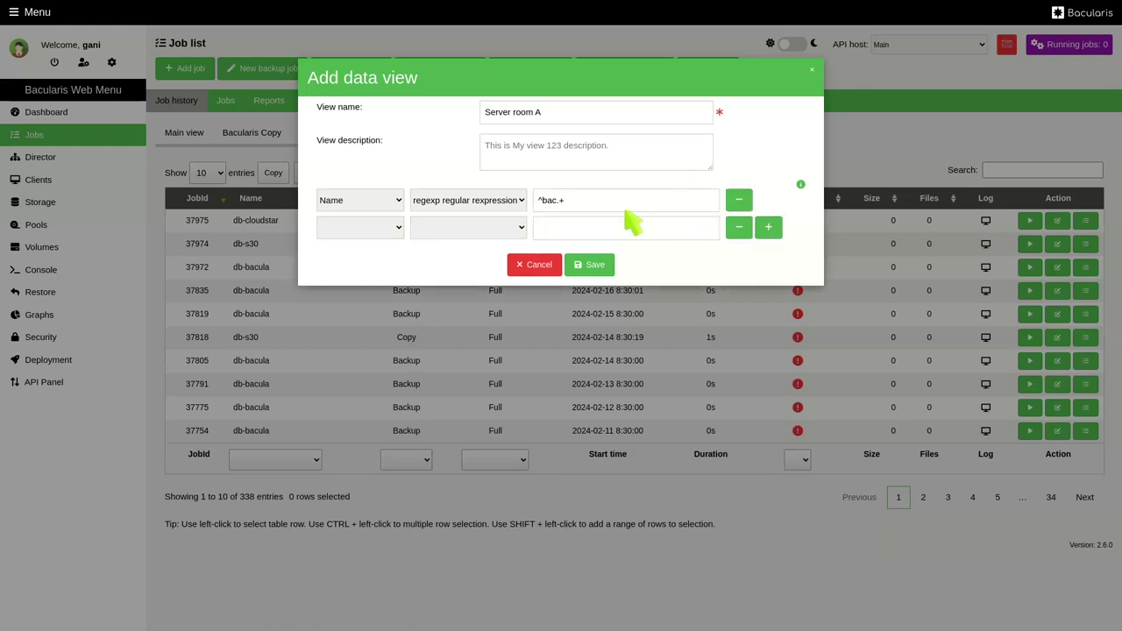
left_click(395, 229)
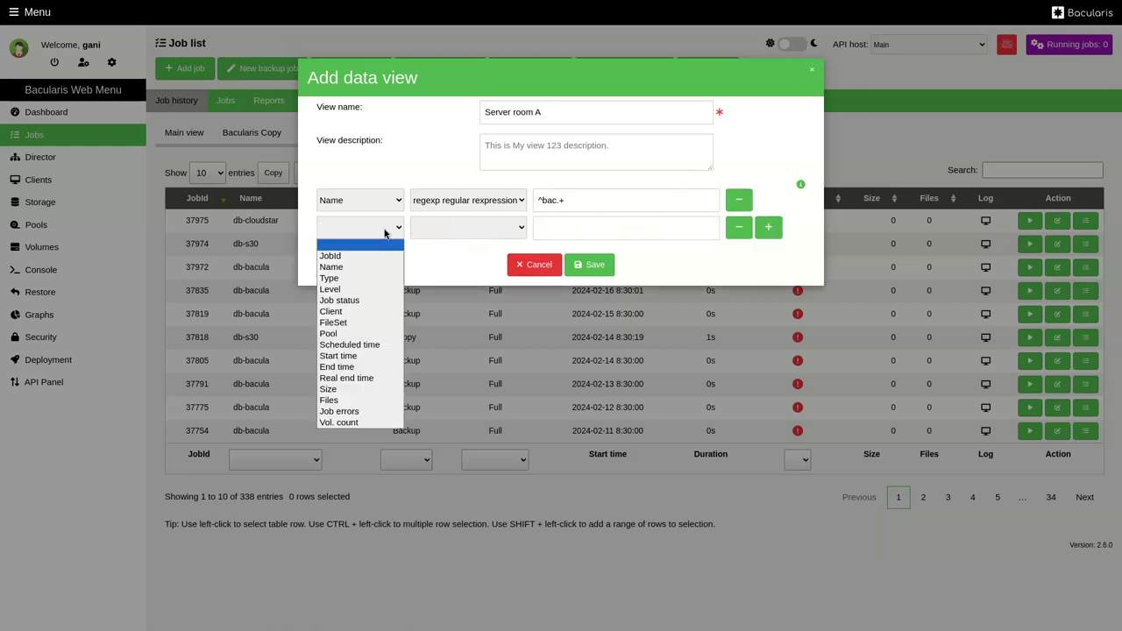
left_click(372, 312)
left_click(558, 234)
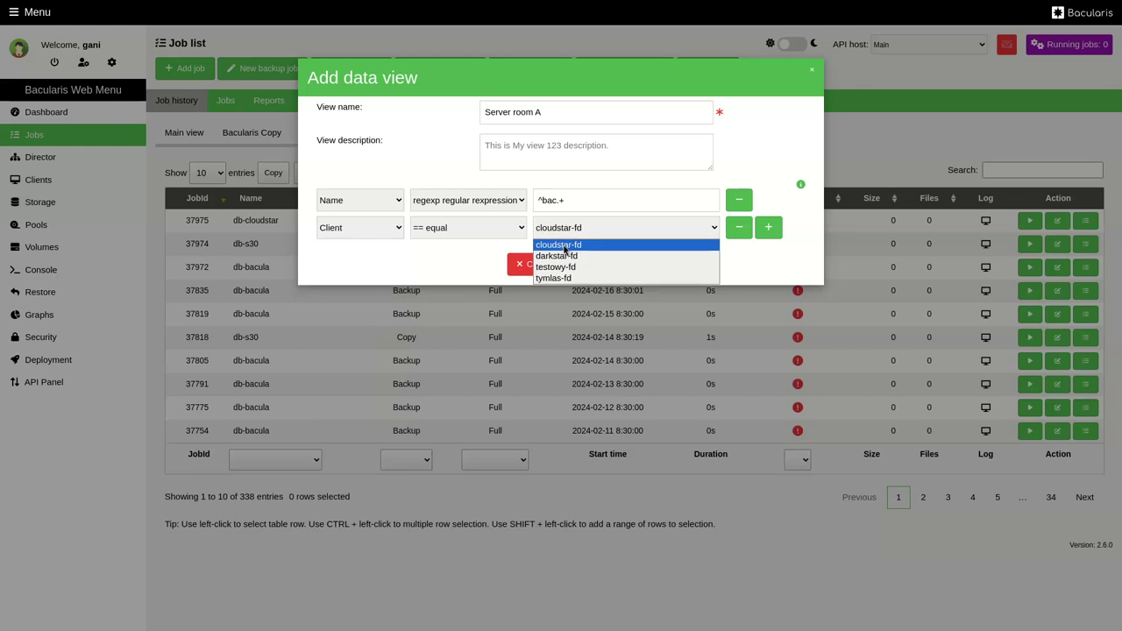
left_click(561, 256)
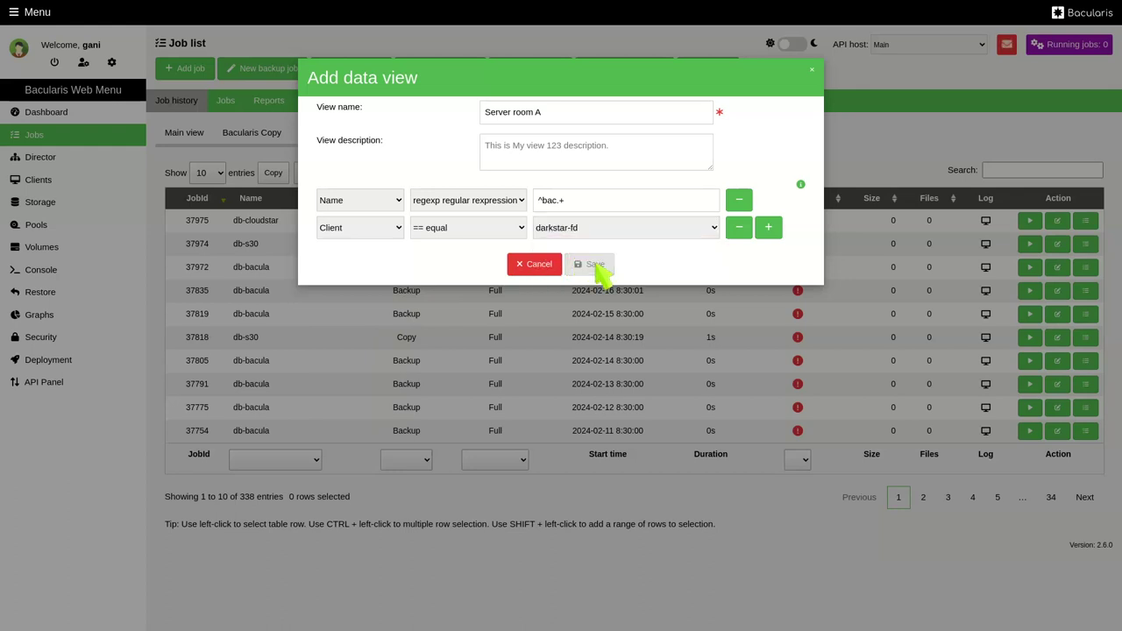
left_click(595, 266)
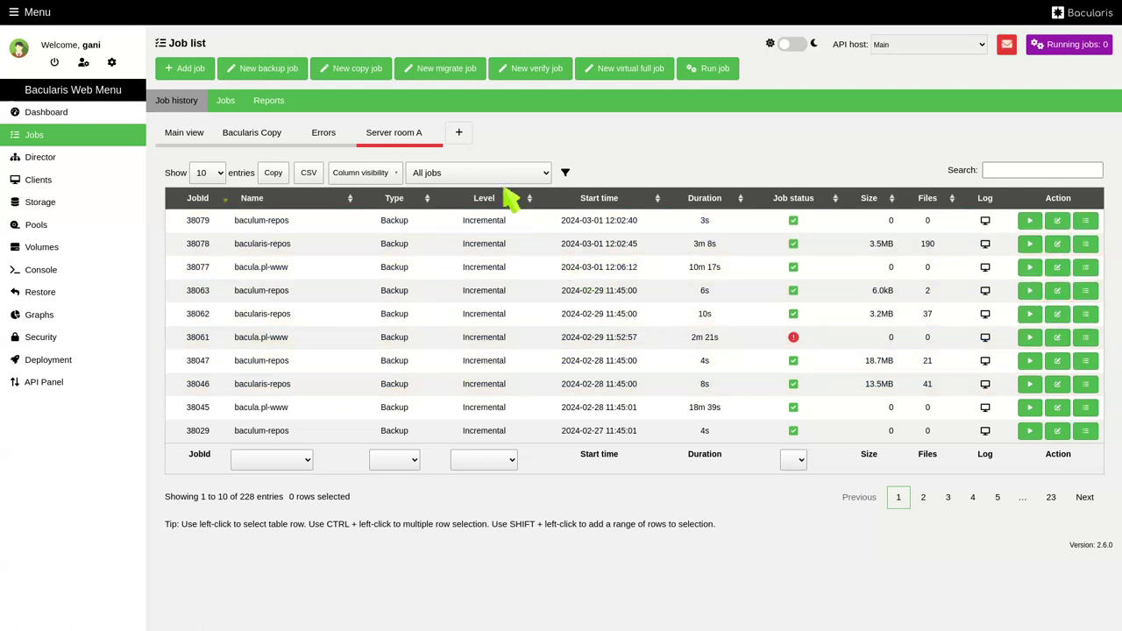
Compare the job lists in the Errors, Bacularis Copy and Server room A views.
left_click(322, 136)
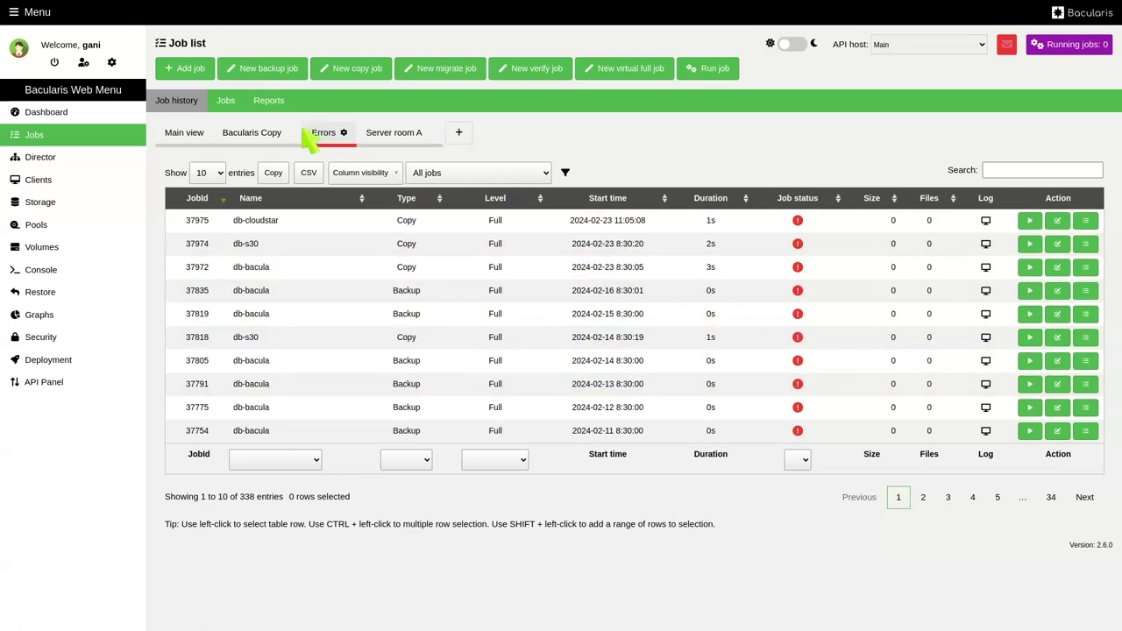
left_click(259, 135)
left_click(329, 140)
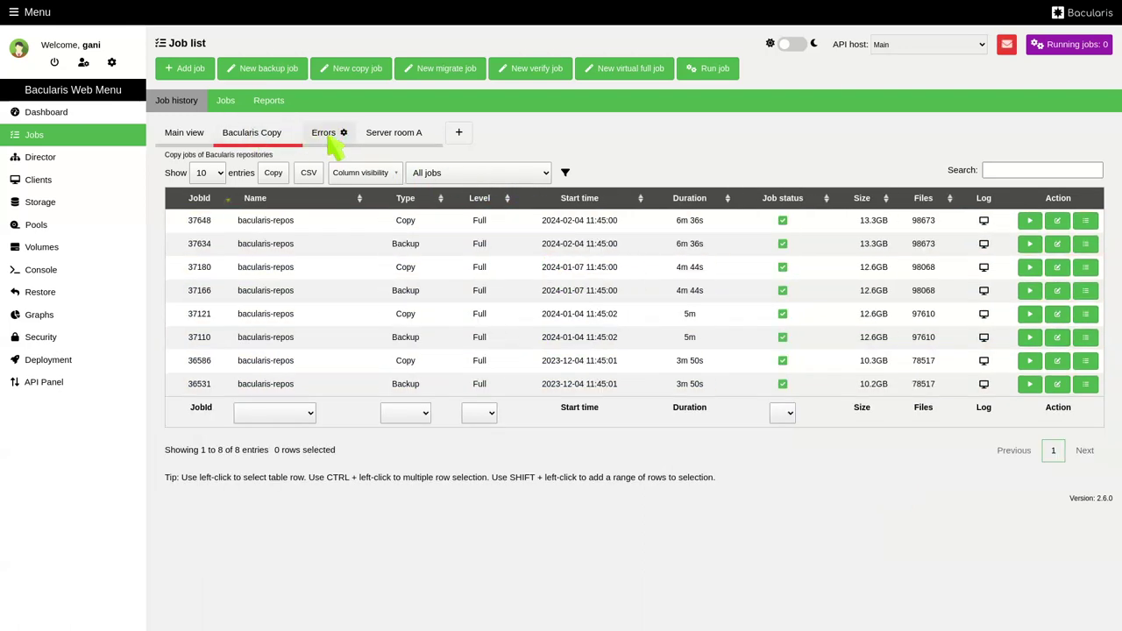
left_click(396, 145)
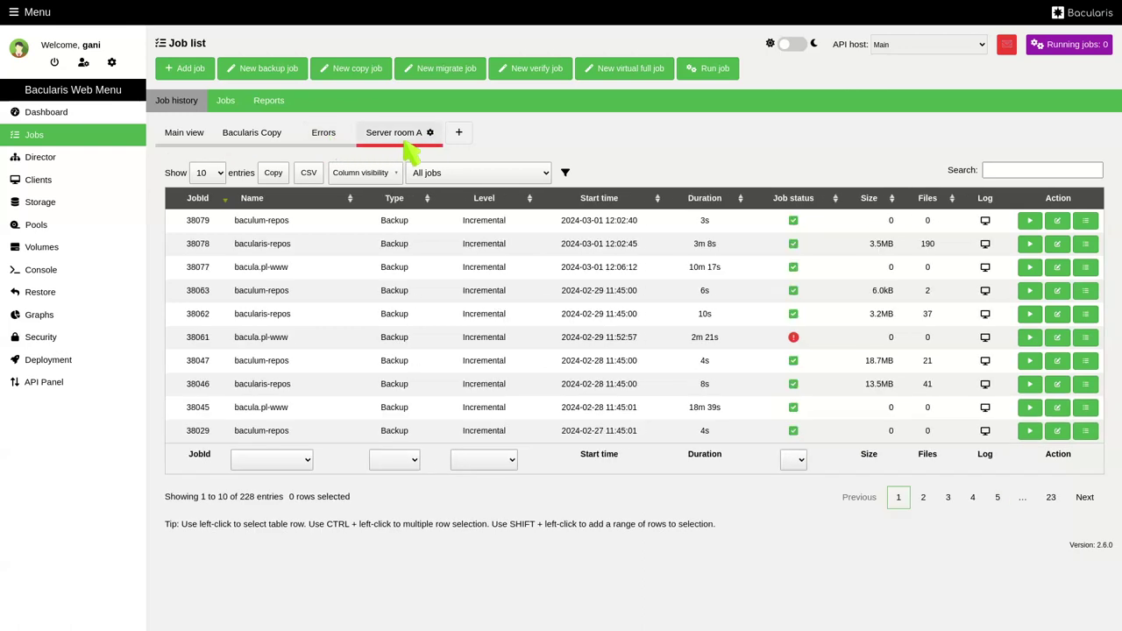
Create and save a data view named BSR job with the condition Name equal to BSR.
left_click(459, 136)
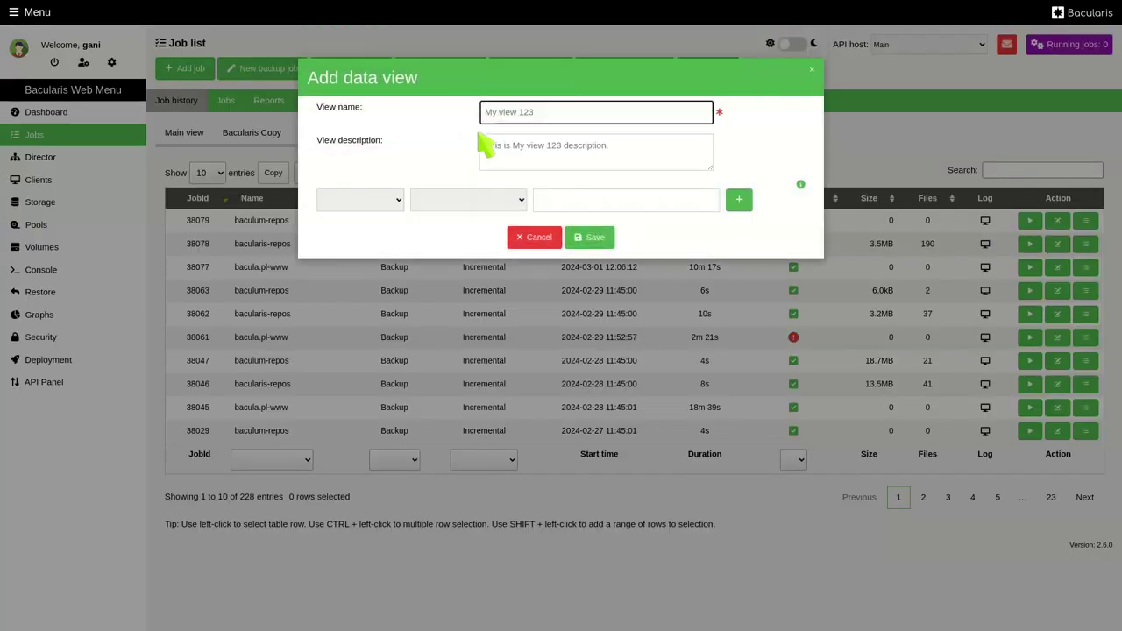
left_click(388, 198)
left_click(377, 233)
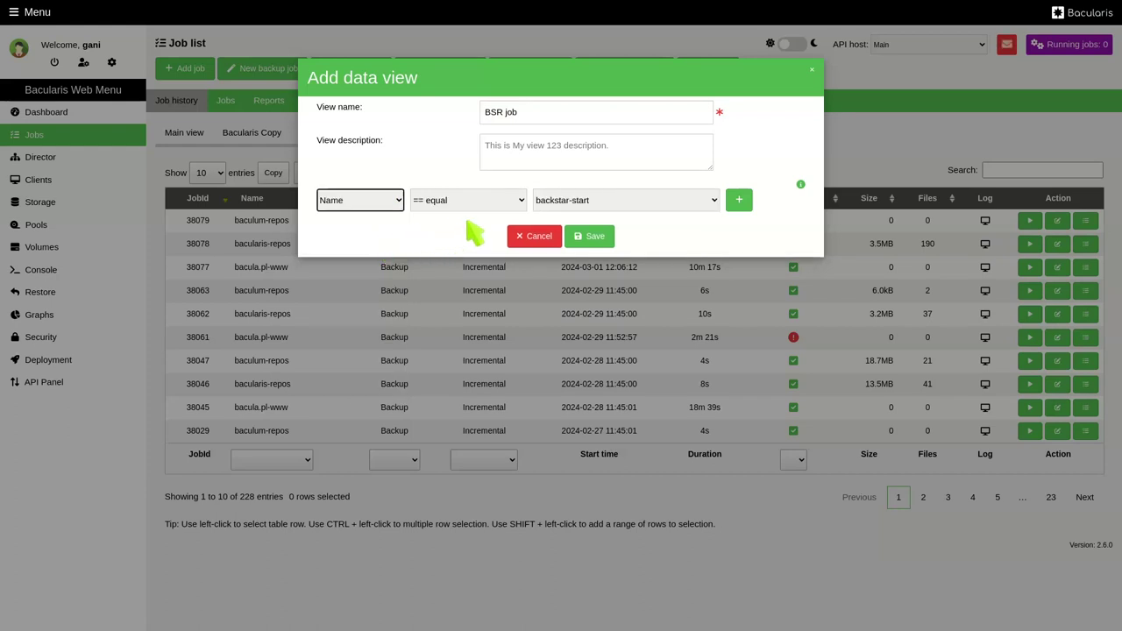
left_click(562, 203)
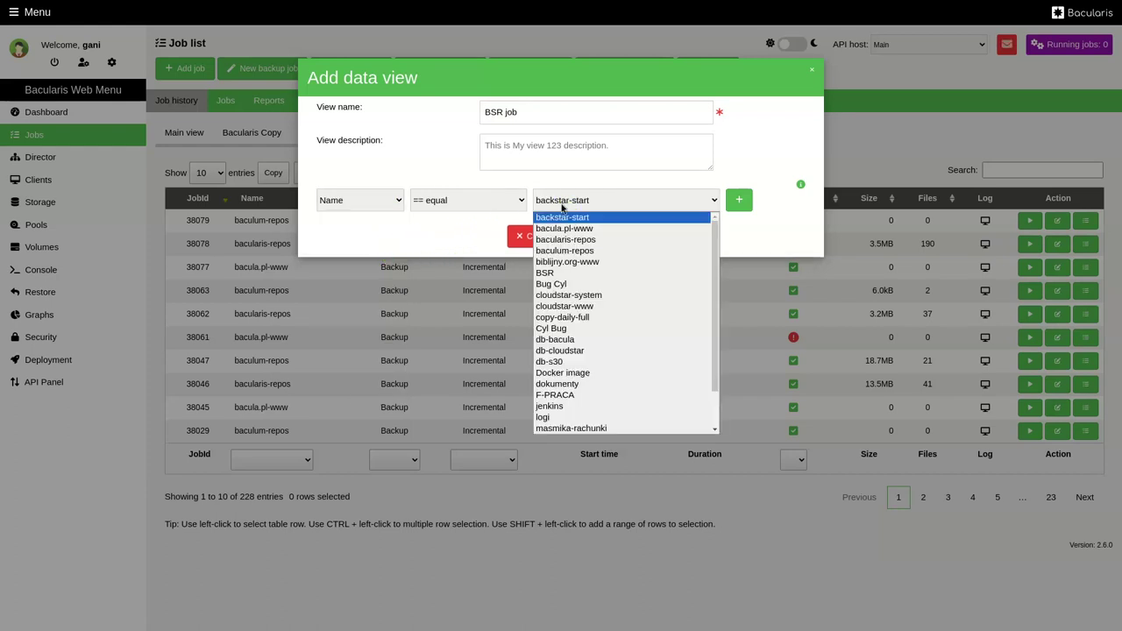
left_click(575, 272)
left_click(598, 238)
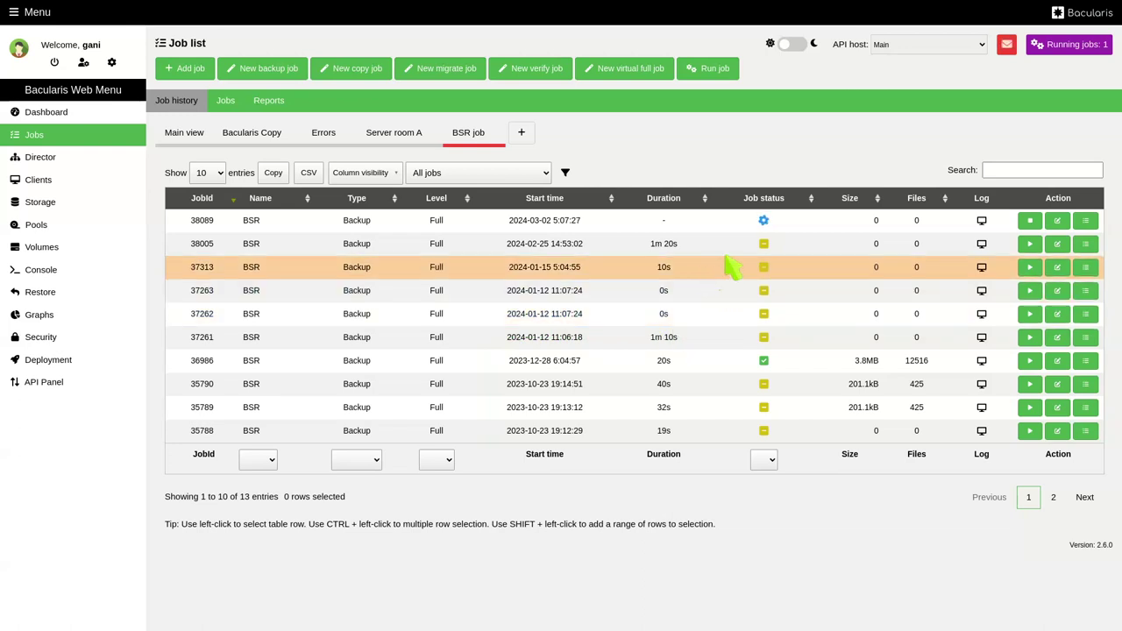
Review the Server room A and Errors views, then return to the BSR job view.
left_click(406, 143)
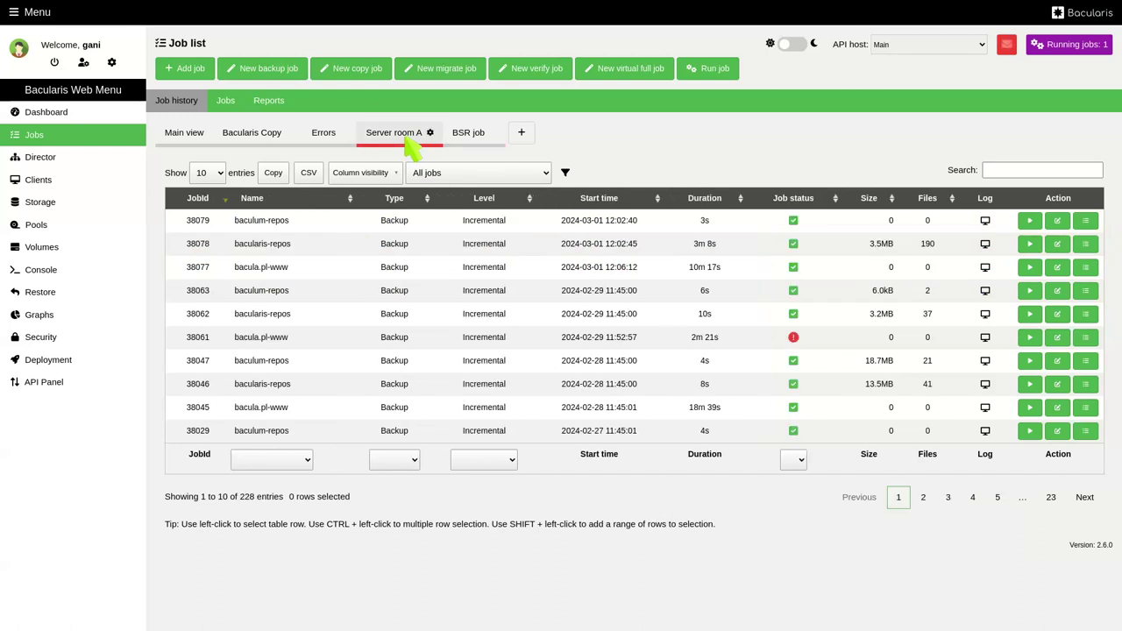
left_click(323, 133)
left_click(464, 134)
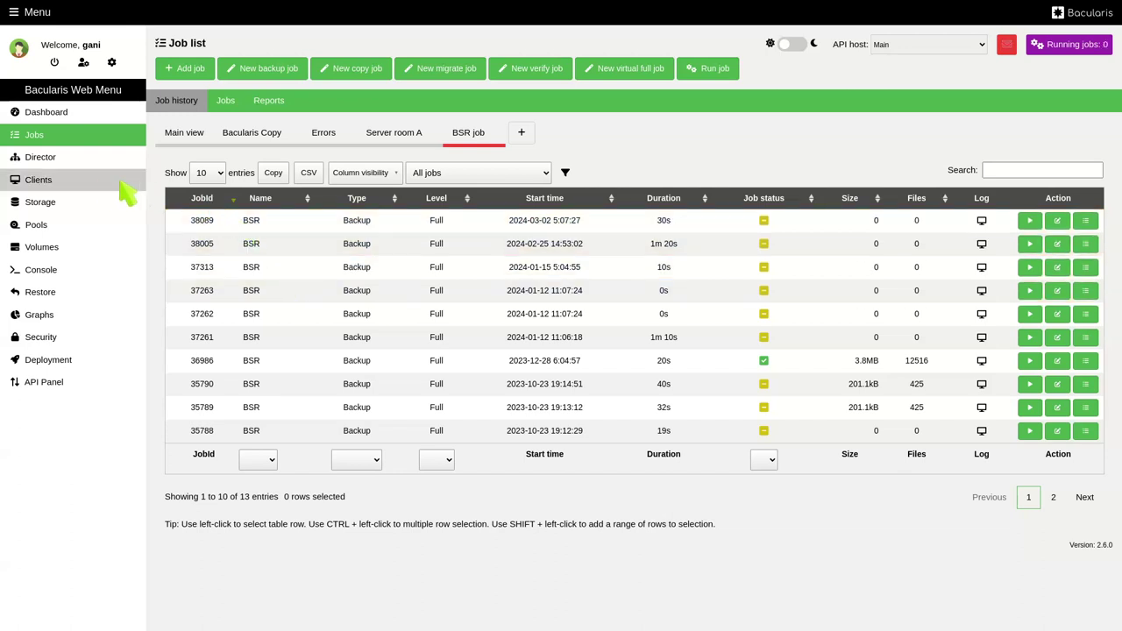
On the client list, create and save a data view named aaa with Uname equal to the 11.0.6 (10Mar22) Microsoft Windows 8 Professional entry.
left_click(65, 181)
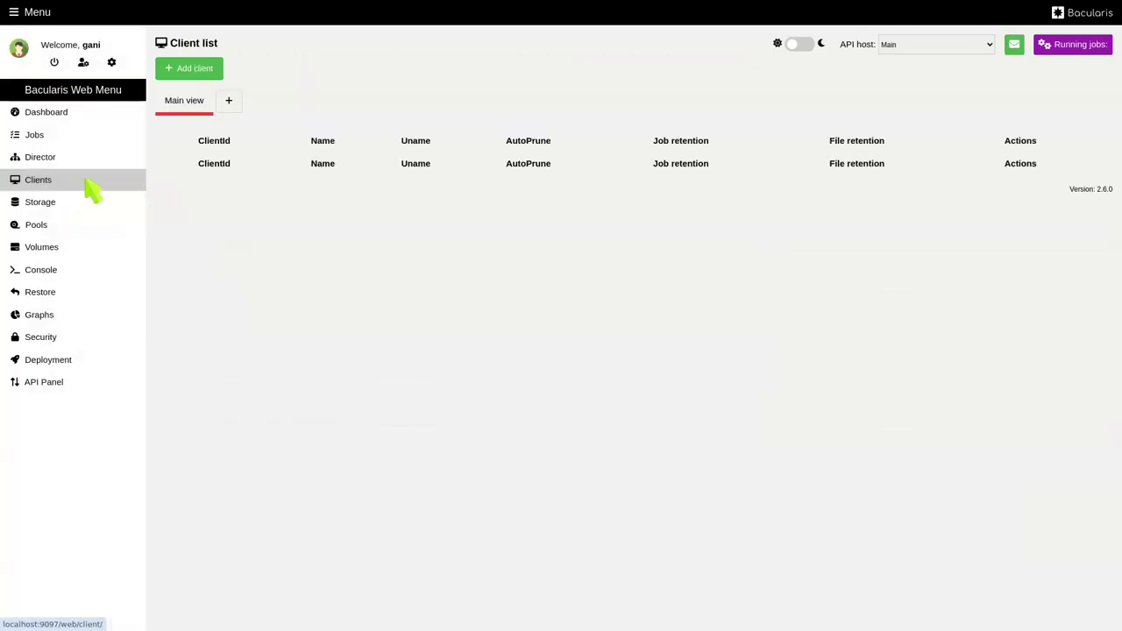
left_click(229, 101)
type("aaa")
left_click(353, 200)
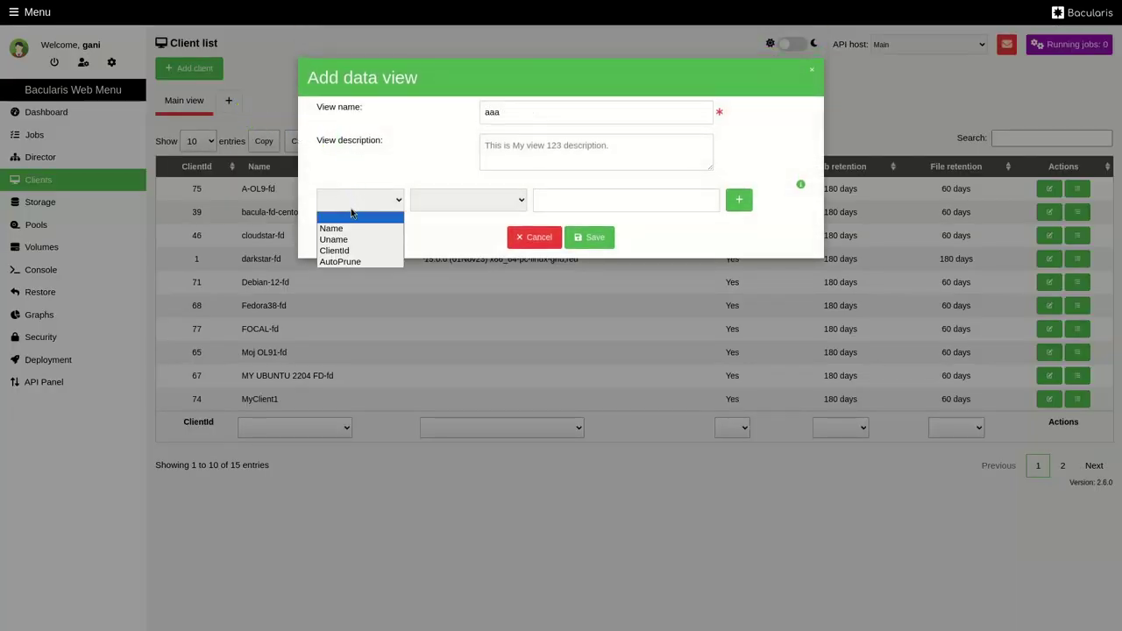
left_click(361, 242)
left_click(616, 201)
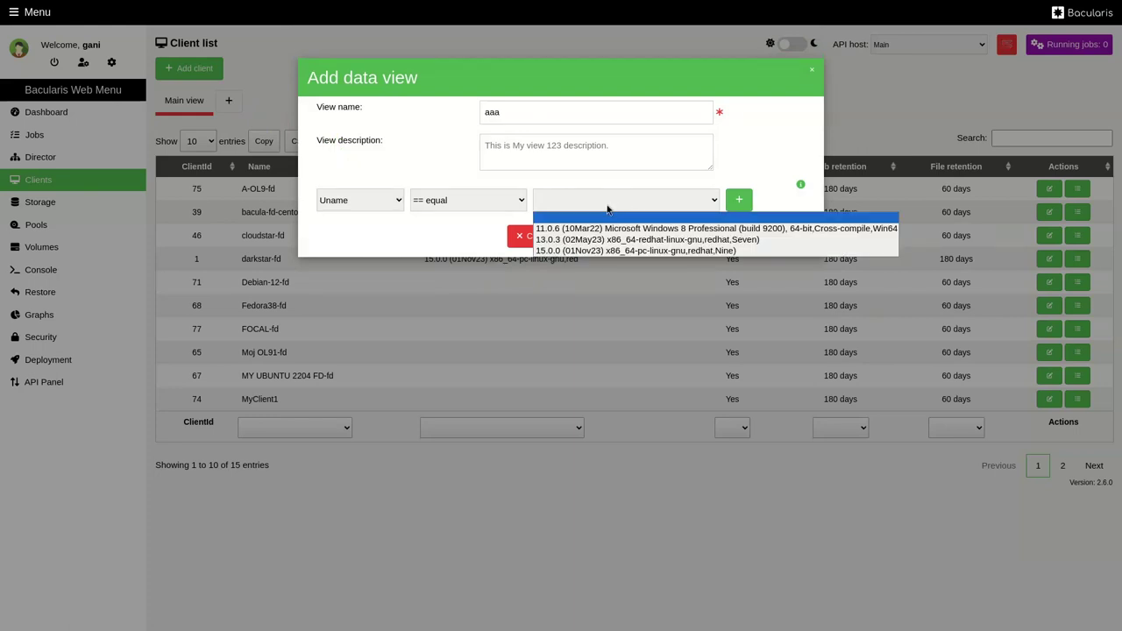
left_click(605, 229)
left_click(596, 235)
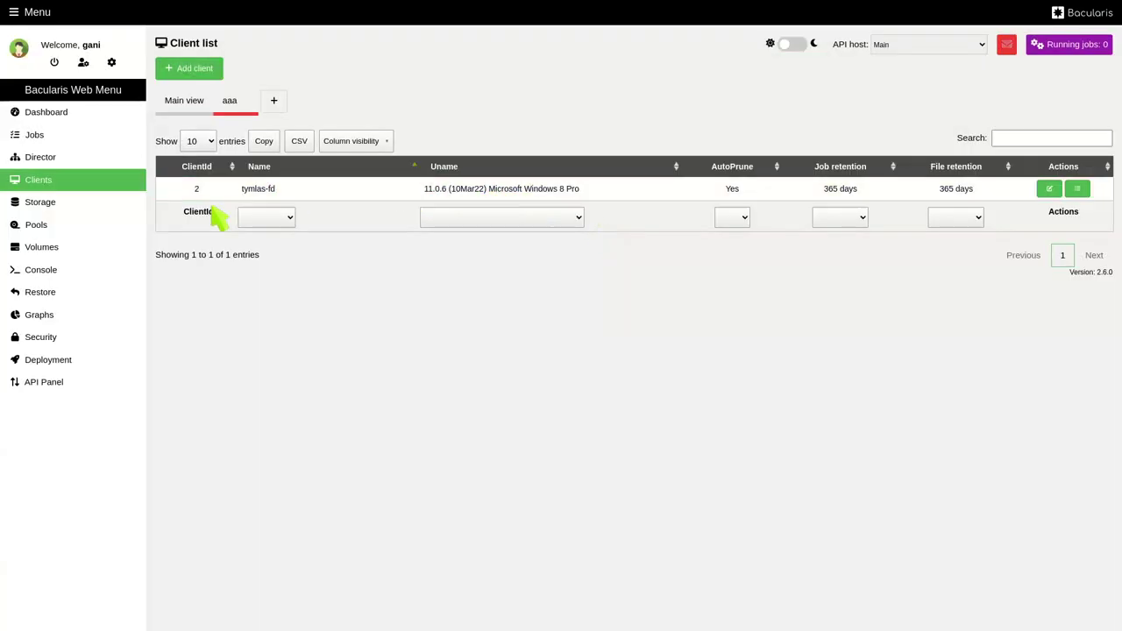
Go through the storage, pool and volume lists to check that custom data views can be added there.
left_click(116, 204)
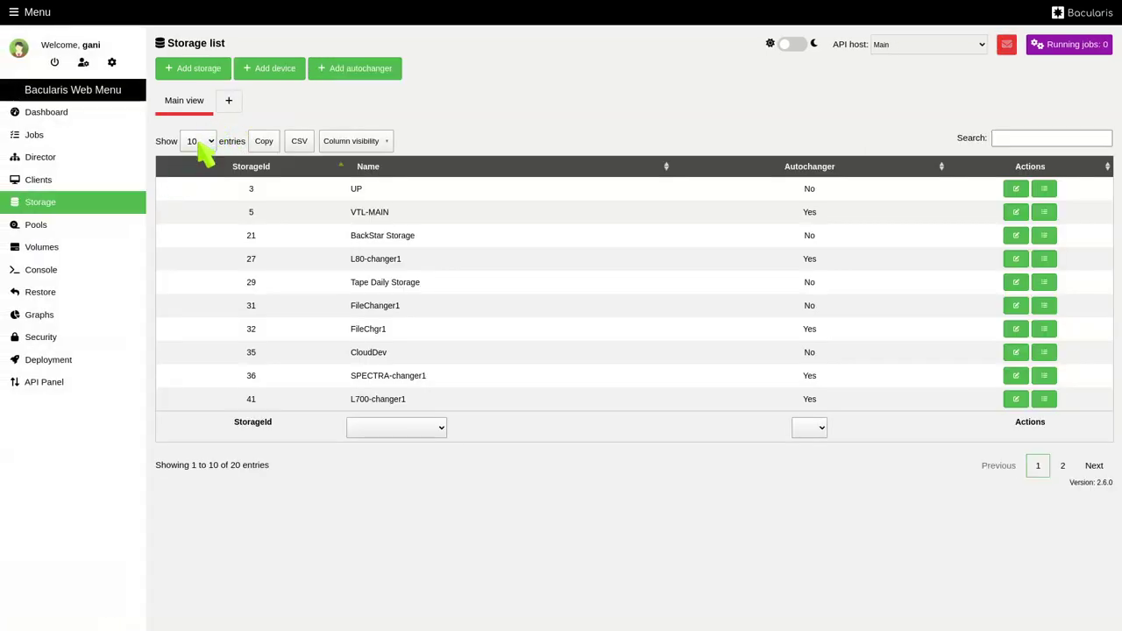
left_click(99, 229)
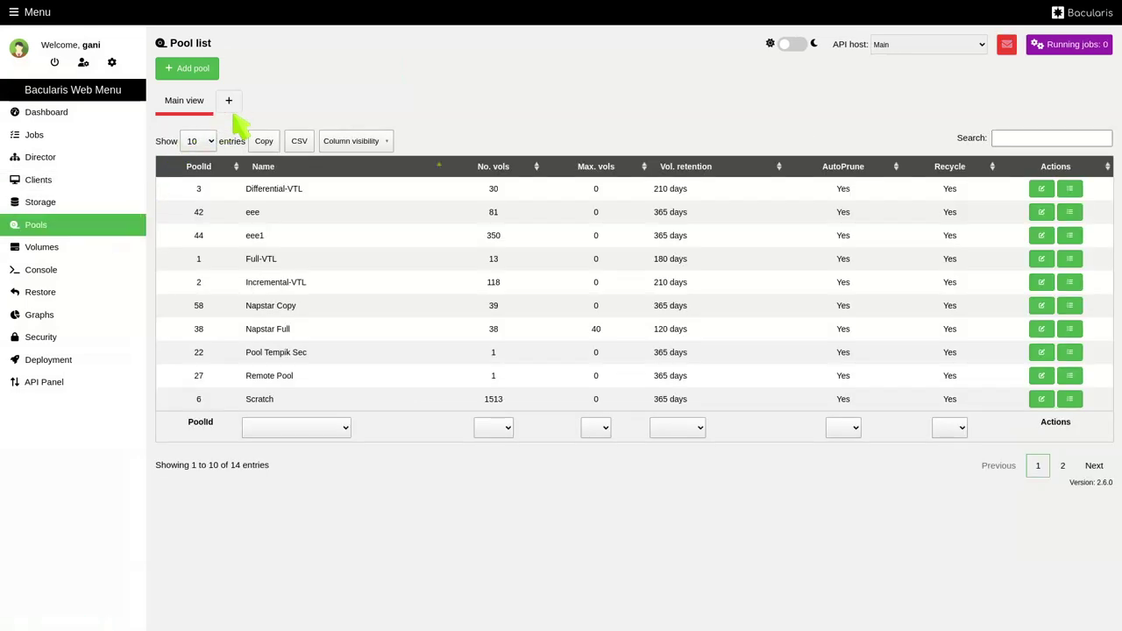
left_click(70, 247)
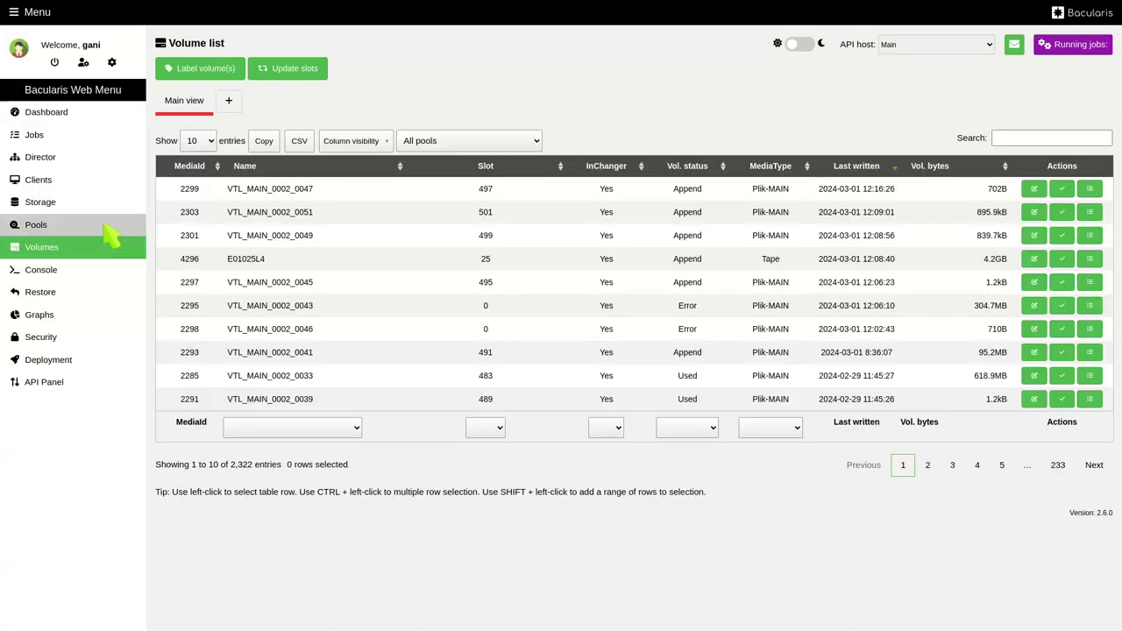
Examine the condition fields offered for a new volume data view, and close the form without saving.
left_click(229, 103)
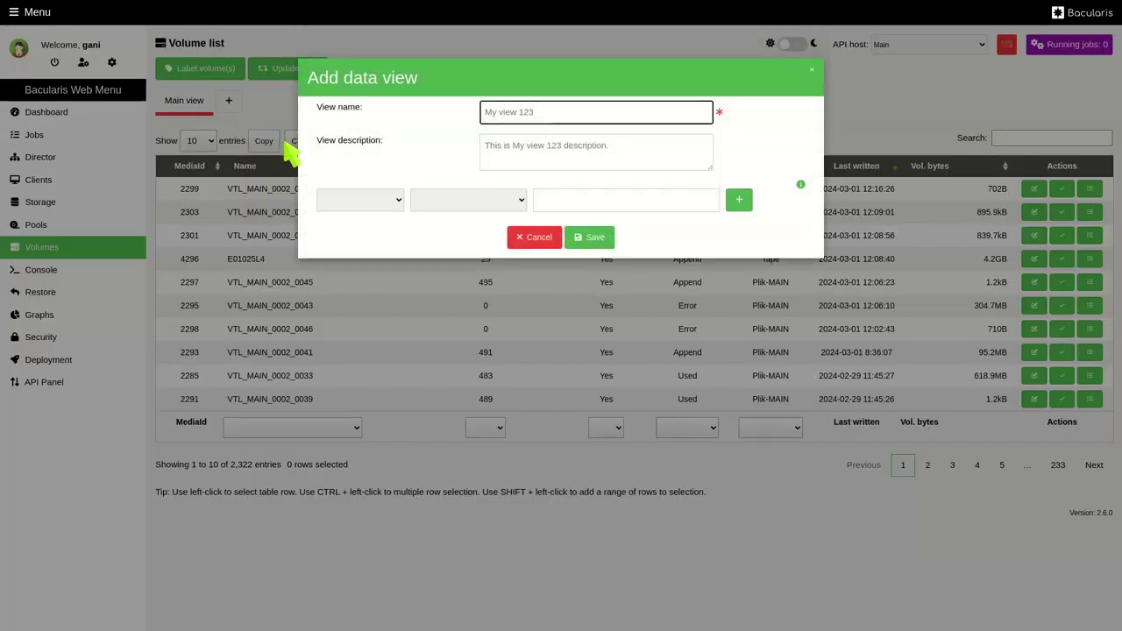
left_click(352, 200)
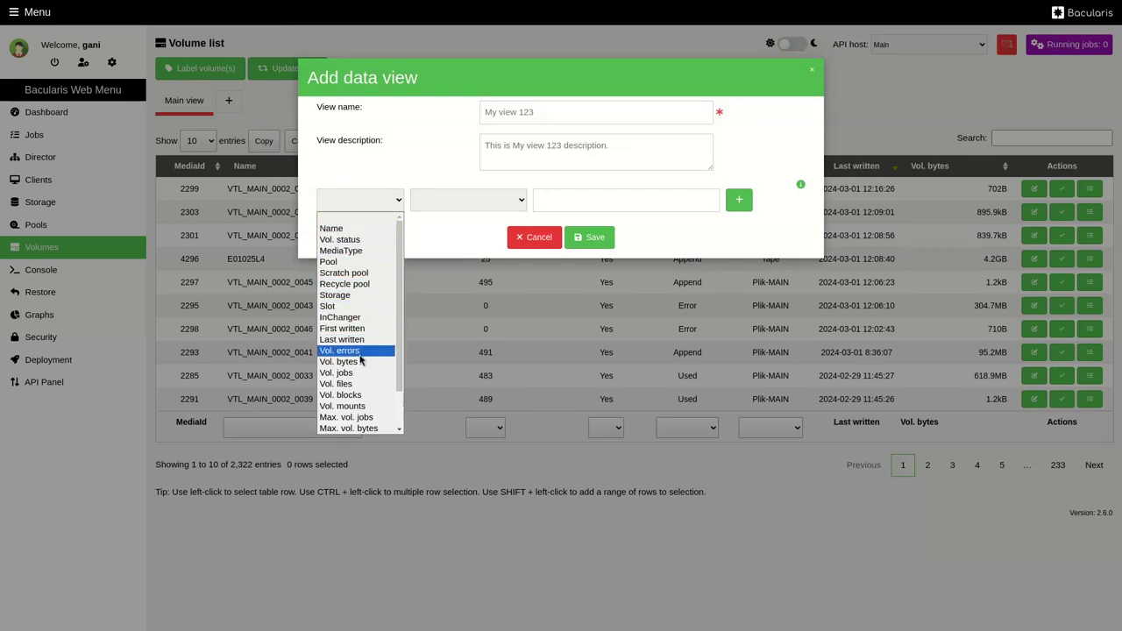
scroll(367, 385, "down", 1)
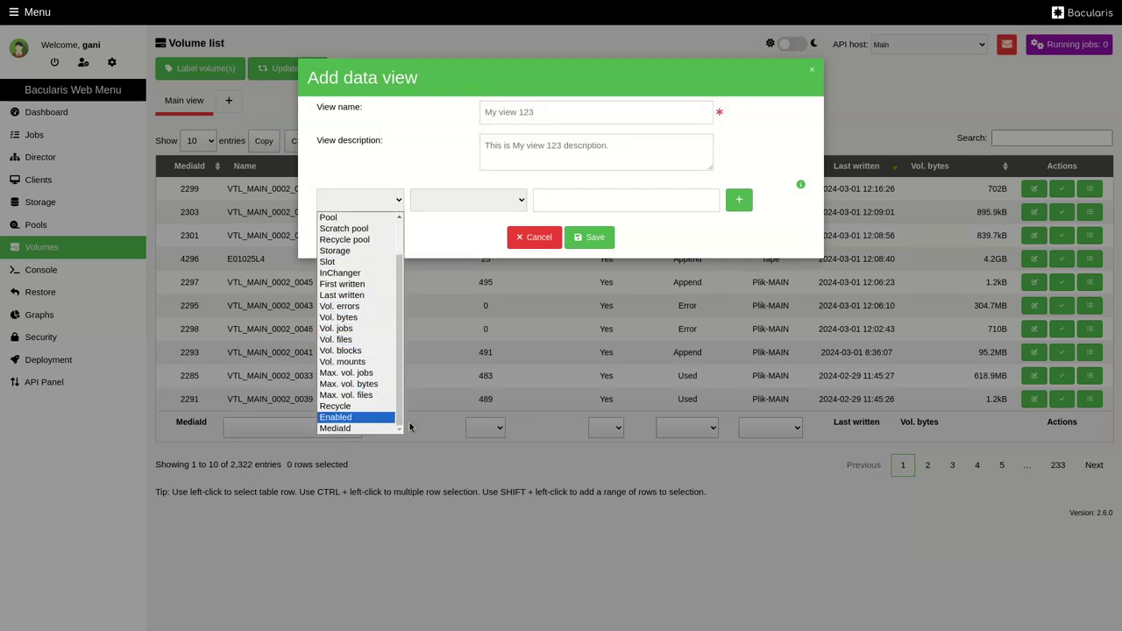
left_click(457, 456)
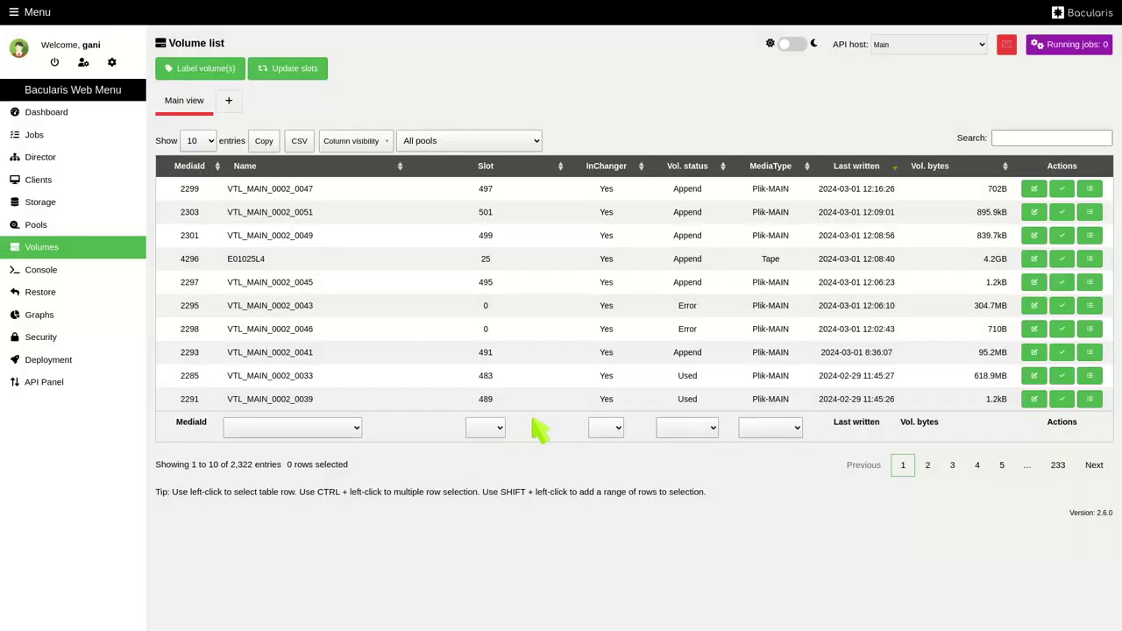